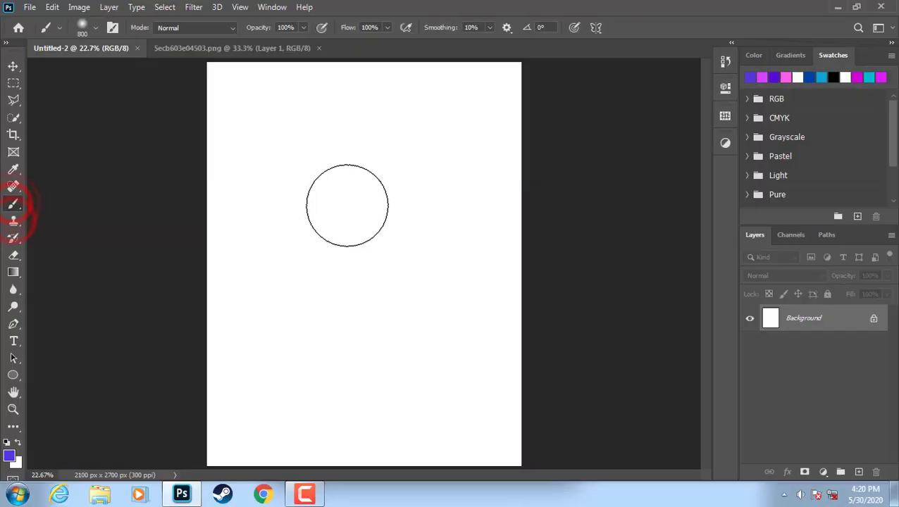
Zoom out to the whole page and set a soft brush size of 2000
{"action": "left_click", "coordinate": [13, 410]}
{"action": "right_click", "coordinate": [444, 334]}
{"action": "left_click", "coordinate": [474, 403]}
{"action": "left_click", "coordinate": [13, 204]}
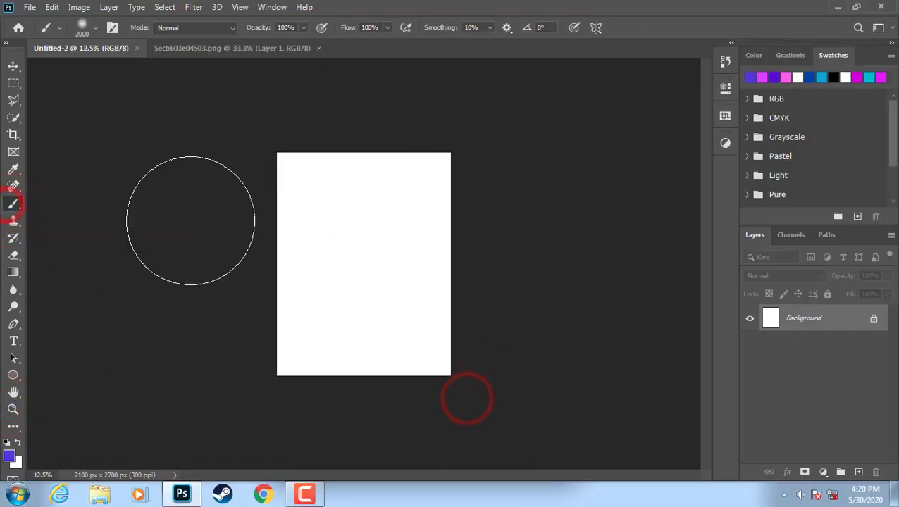
Paint soft magenta strokes down from the top and across the lower right
{"action": "left_click", "coordinate": [760, 78]}
{"action": "left_click", "coordinate": [9, 456]}
{"action": "left_click", "coordinate": [375, 296]}
{"action": "left_click", "coordinate": [409, 73]}
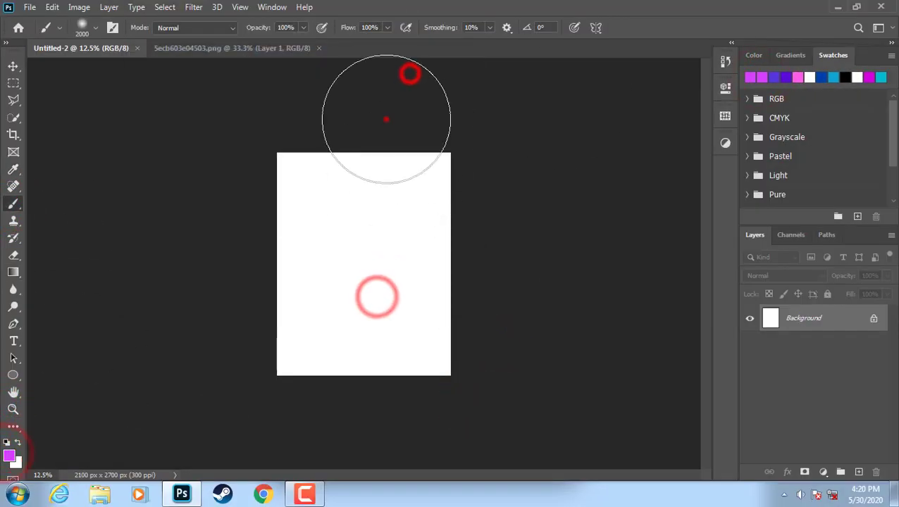
{"action": "mouse_move", "coordinate": [386, 119]}
{"action": "left_mouse_down"}
{"action": "mouse_move", "coordinate": [343, 402]}
{"action": "mouse_move", "coordinate": [459, 369]}
{"action": "left_mouse_up"}
{"action": "left_click", "coordinate": [272, 120]}
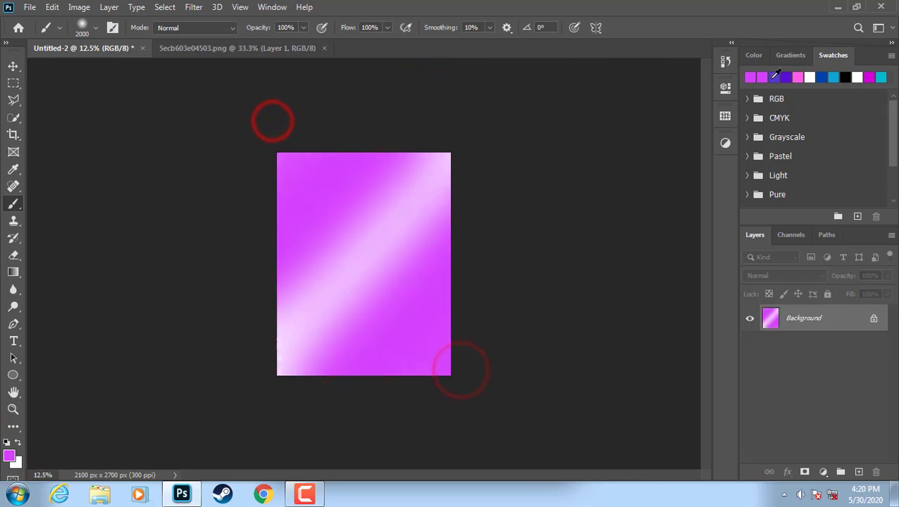
Paint violet over the page's upper-left and lower-right, leaving a pale diagonal streak
{"action": "left_click", "coordinate": [9, 456]}
{"action": "left_click", "coordinate": [375, 289]}
{"action": "left_click", "coordinate": [404, 79]}
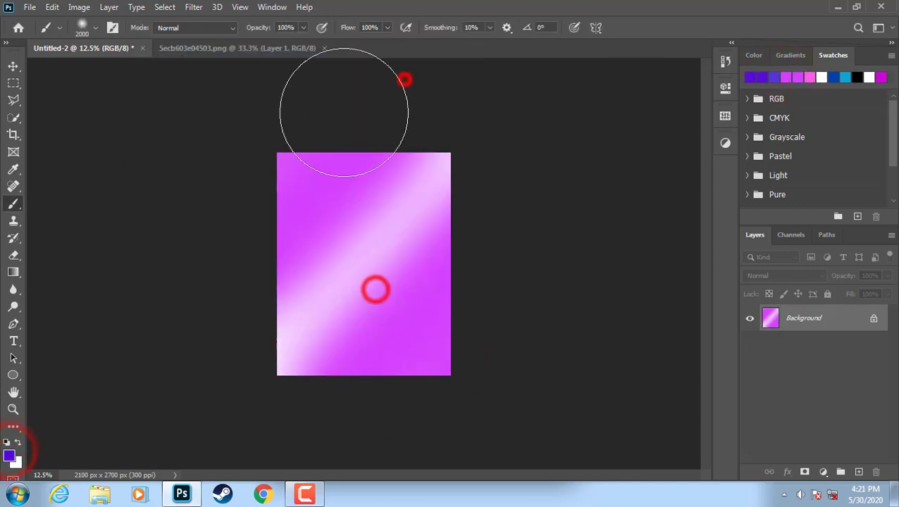
{"action": "left_click_drag", "start_coordinate": [342, 110], "coordinate": [310, 267]}
{"action": "left_click_drag", "start_coordinate": [471, 271], "coordinate": [394, 360]}
Draw a large circle and fill it with a magenta-to-cyan preset gradient
{"action": "left_click", "coordinate": [13, 375]}
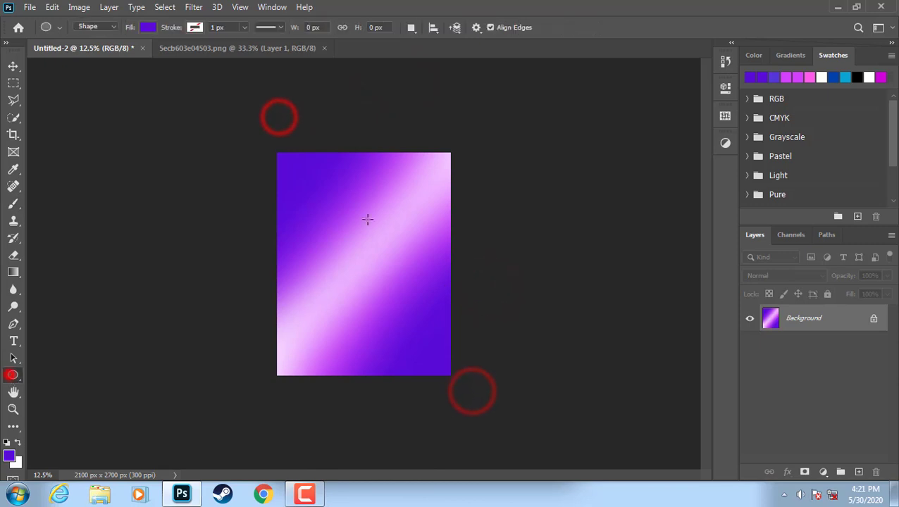
{"action": "left_click_drag", "start_coordinate": [296, 185], "coordinate": [427, 416]}
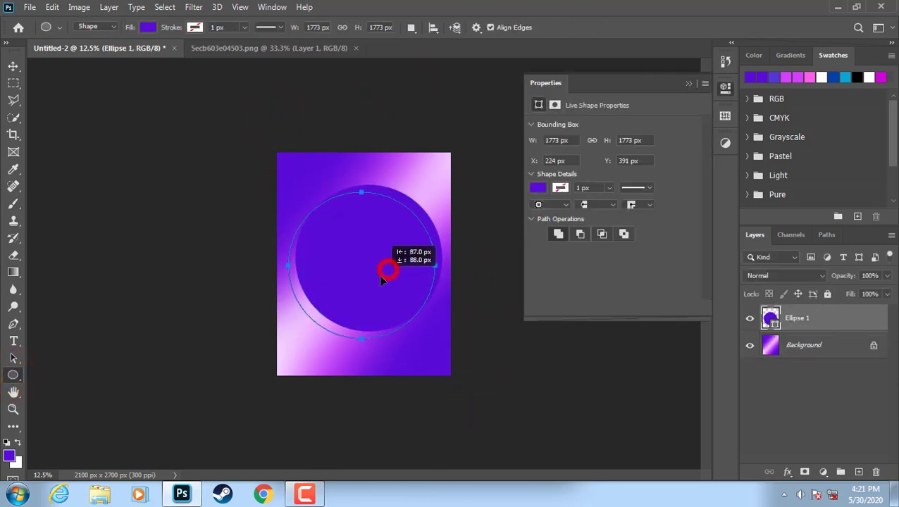
{"action": "left_click_drag", "start_coordinate": [382, 274], "coordinate": [382, 274]}
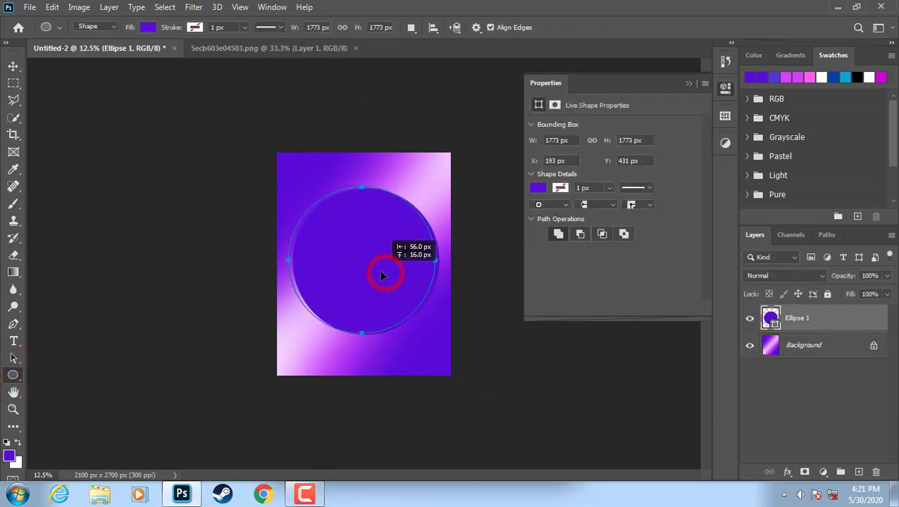
{"action": "left_click", "coordinate": [790, 55]}
{"action": "left_click", "coordinate": [754, 77]}
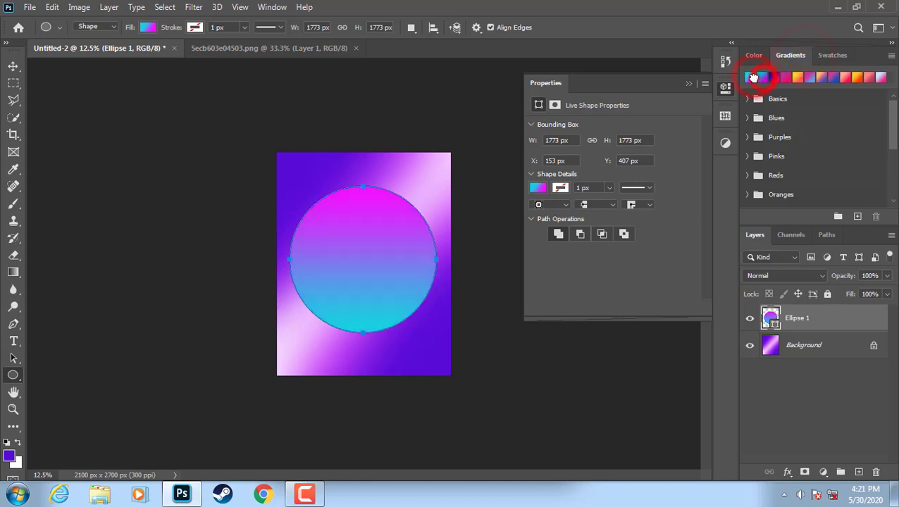
{"action": "left_click", "coordinate": [760, 77]}
Set the circle's gradient fill angle to 3° and add an empty layer above it
{"action": "double_click", "coordinate": [770, 319]}
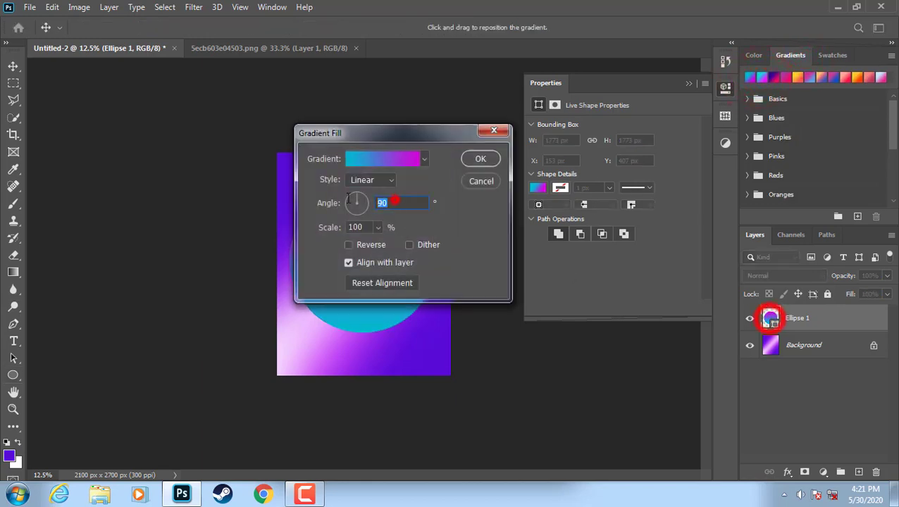
{"action": "left_click", "coordinate": [384, 203]}
{"action": "double_click", "coordinate": [394, 203]}
{"action": "type", "text": "36"}
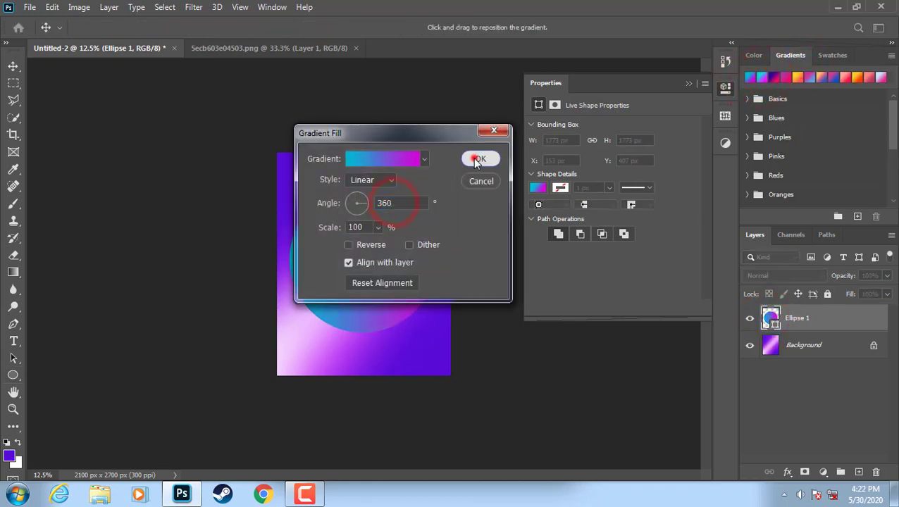
{"action": "left_click", "coordinate": [477, 160]}
{"action": "left_click", "coordinate": [688, 83]}
{"action": "left_click", "coordinate": [859, 472]}
Fit the page in the window and clip the new layer to the circle
{"action": "key", "text": "z"}
{"action": "right_click", "coordinate": [373, 284]}
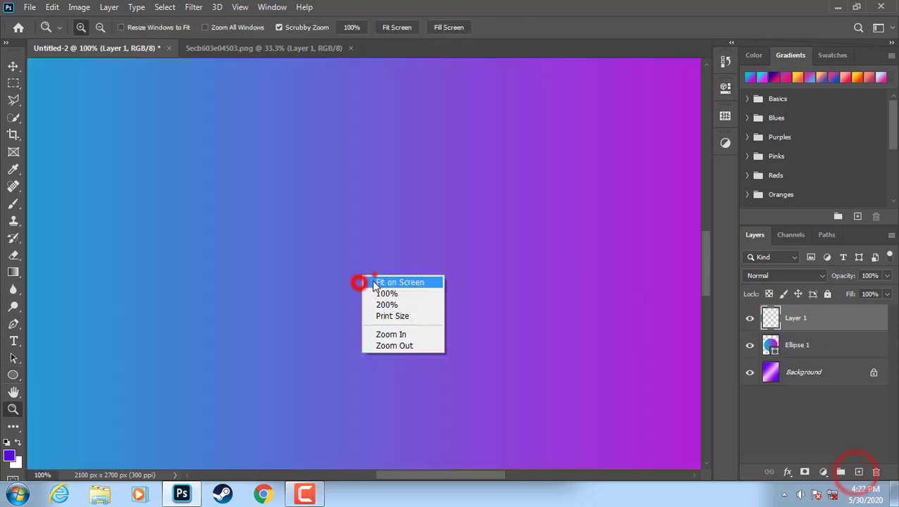
{"action": "left_click", "coordinate": [394, 282]}
{"action": "key", "text": "g"}
Set the gradient's left stop to a purple swatch colour
{"action": "left_click", "coordinate": [771, 343]}
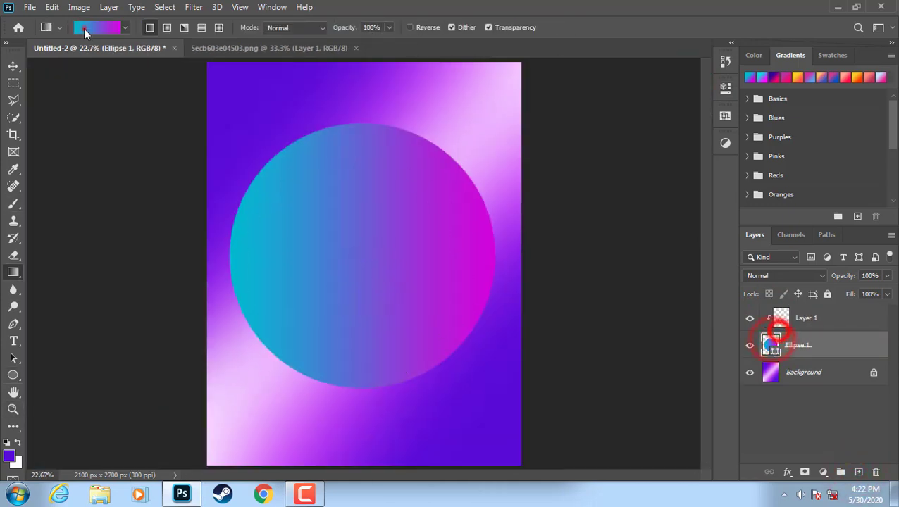
{"action": "left_click", "coordinate": [84, 32]}
{"action": "double_click", "coordinate": [401, 281]}
{"action": "left_click", "coordinate": [832, 55]}
{"action": "left_click", "coordinate": [773, 78]}
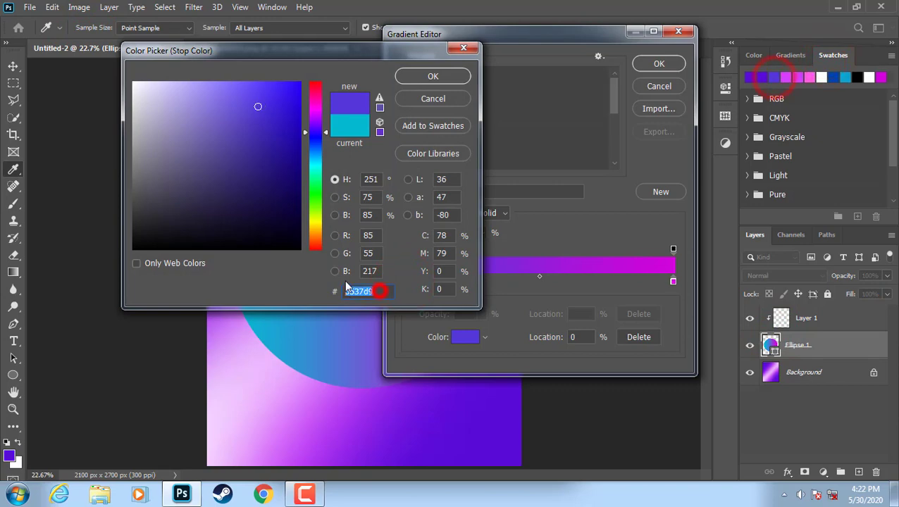
{"action": "left_click", "coordinate": [422, 75]}
Make the right stop purple at 0 opacity for a purple-to-transparent gradient
{"action": "left_click", "coordinate": [672, 247]}
{"action": "double_click", "coordinate": [673, 281]}
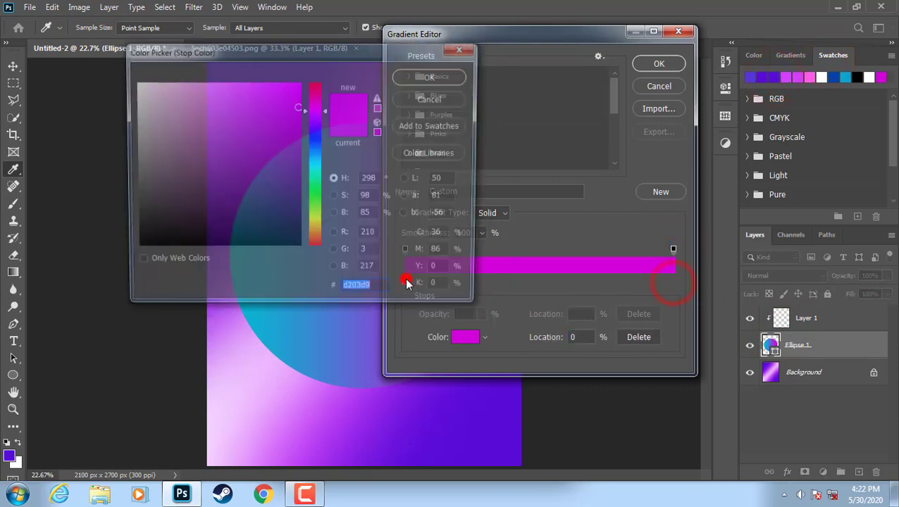
{"action": "left_click", "coordinate": [762, 78]}
{"action": "left_click", "coordinate": [429, 76]}
{"action": "left_click", "coordinate": [673, 247]}
{"action": "type", "text": "0"}
{"action": "left_click", "coordinate": [659, 63]}
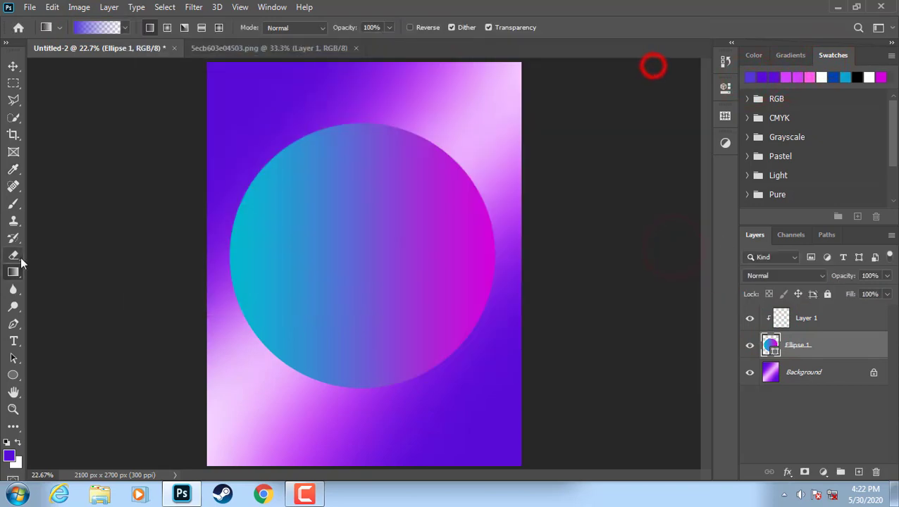
Tint the circle's left half with the purple fade on the clipped layer
{"action": "left_click", "coordinate": [810, 318]}
{"action": "left_click", "coordinate": [204, 253]}
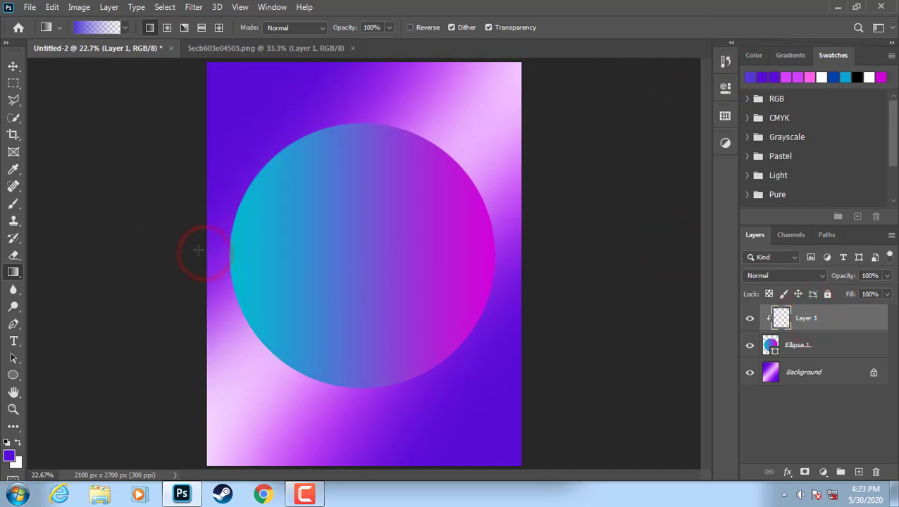
{"action": "left_click_drag", "start_coordinate": [383, 247], "coordinate": [392, 246]}
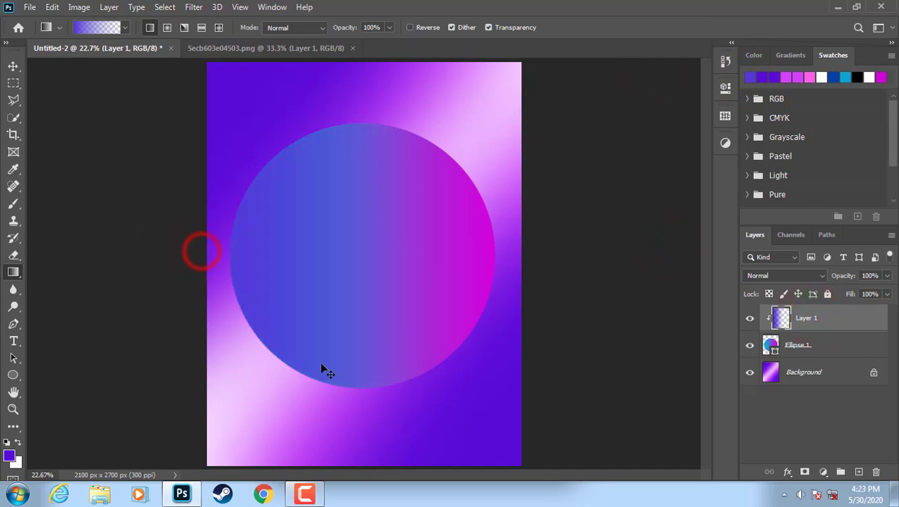
{"action": "left_click_drag", "start_coordinate": [197, 259], "coordinate": [242, 259]}
Paint soft white highlights along the circle's left with a small brush
{"action": "key", "text": "b"}
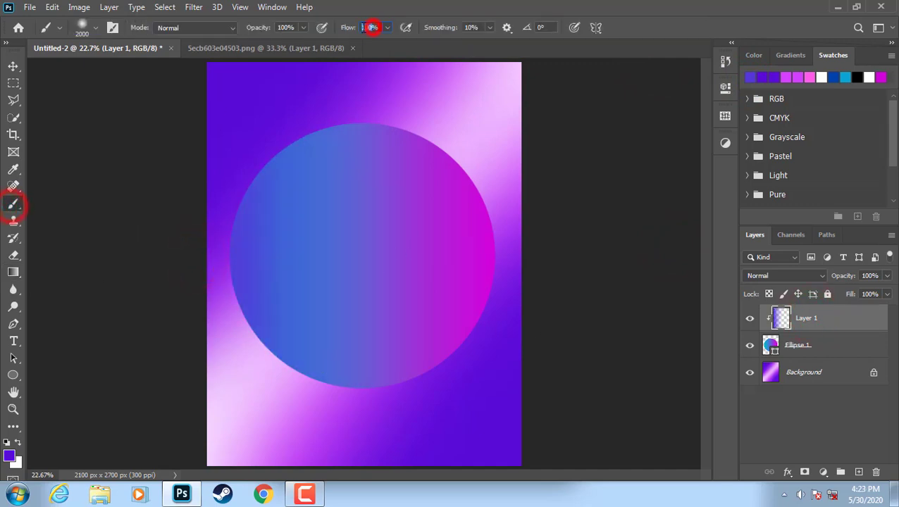
{"action": "key", "text": "bracketleft"}
{"action": "key", "text": "bracketleft"}
{"action": "key", "text": "bracketleft"}
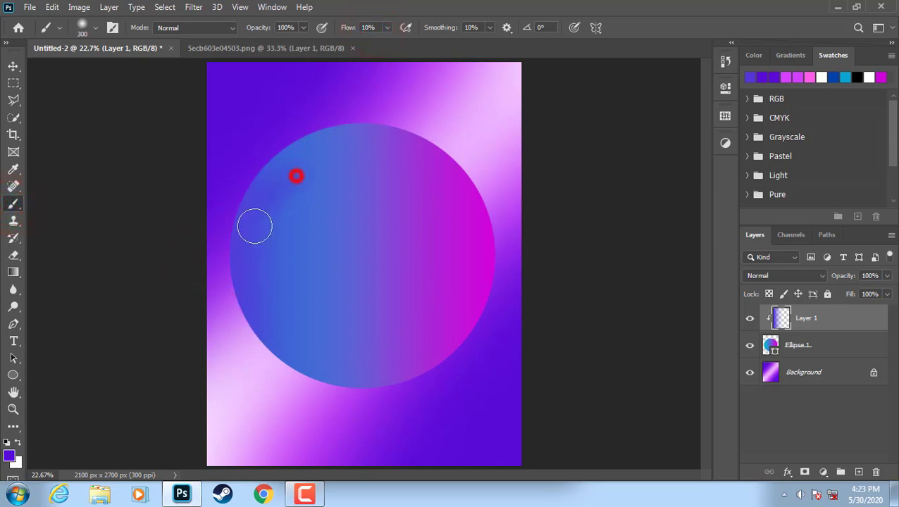
{"action": "left_click", "coordinate": [17, 442]}
{"action": "mouse_move", "coordinate": [297, 174]}
{"action": "left_mouse_down"}
{"action": "mouse_move", "coordinate": [257, 241]}
{"action": "mouse_move", "coordinate": [282, 331]}
{"action": "left_mouse_up"}
{"action": "left_click_drag", "start_coordinate": [311, 212], "coordinate": [300, 289]}
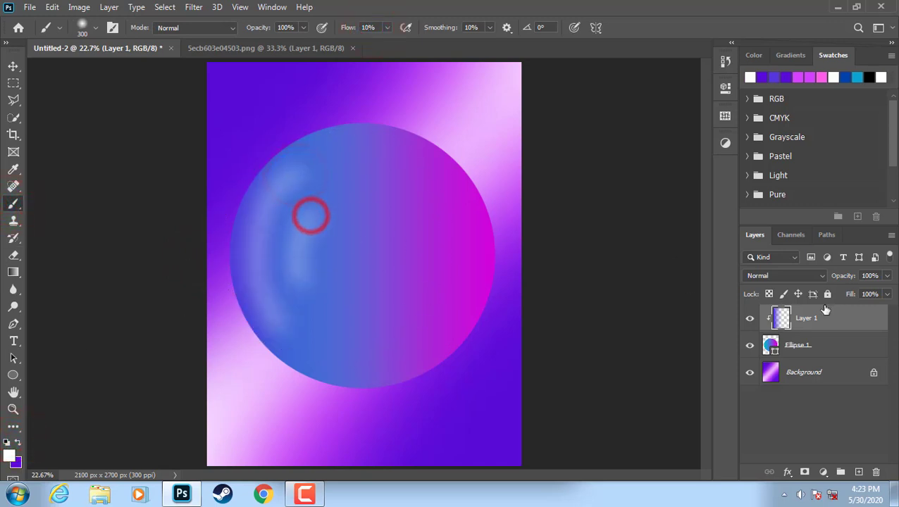
Add a new empty layer and move it beneath the circle
{"action": "left_click", "coordinate": [857, 471]}
{"action": "left_click", "coordinate": [13, 374]}
{"action": "left_click_drag", "start_coordinate": [852, 317], "coordinate": [846, 384]}
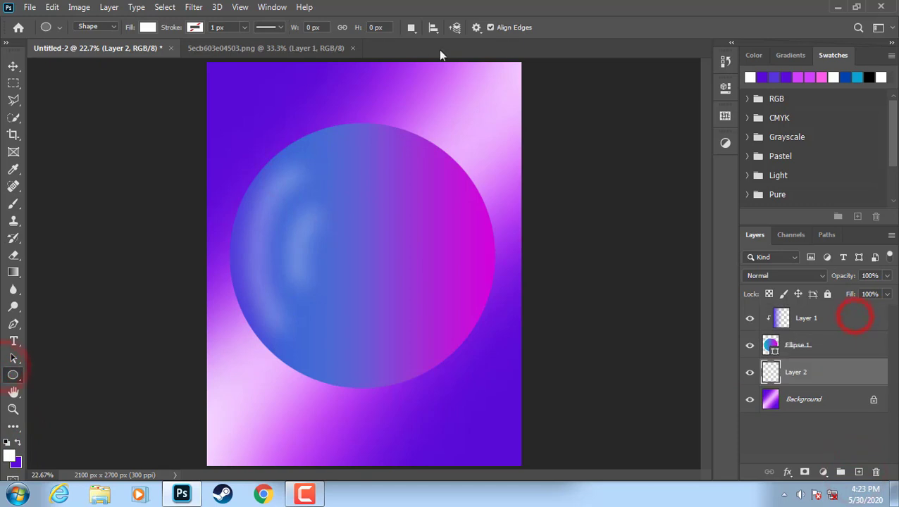
Draw a smaller circle at the top right with a blue-pink preset gradient
{"action": "left_click_drag", "start_coordinate": [423, 79], "coordinate": [465, 156]}
{"action": "left_click", "coordinate": [790, 55]}
{"action": "left_click", "coordinate": [805, 76]}
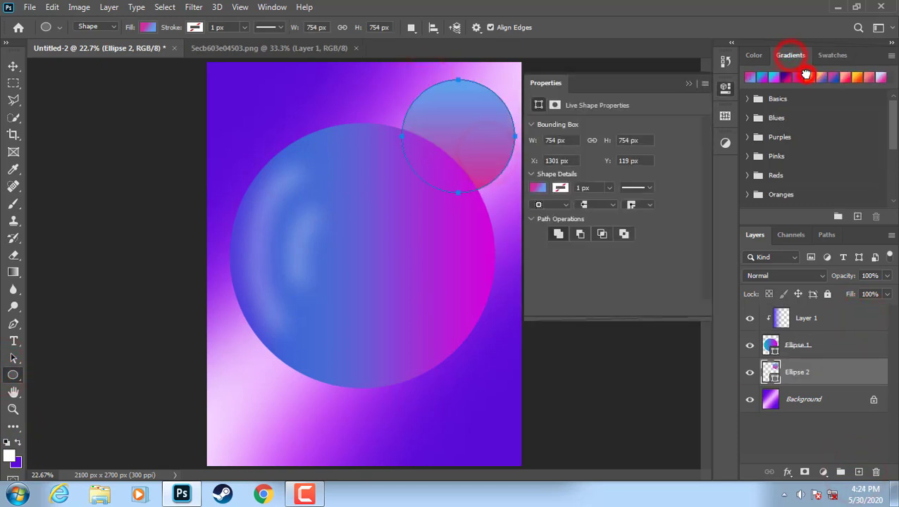
Set the small circle's gradient fill angle to 45°
{"action": "double_click", "coordinate": [770, 371]}
{"action": "left_click", "coordinate": [391, 202]}
{"action": "left_click", "coordinate": [484, 162]}
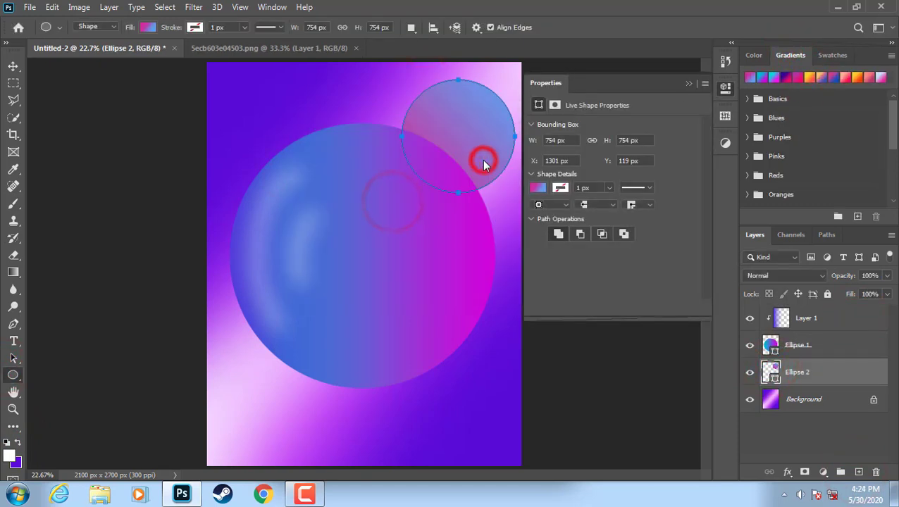
{"action": "double_click", "coordinate": [771, 373]}
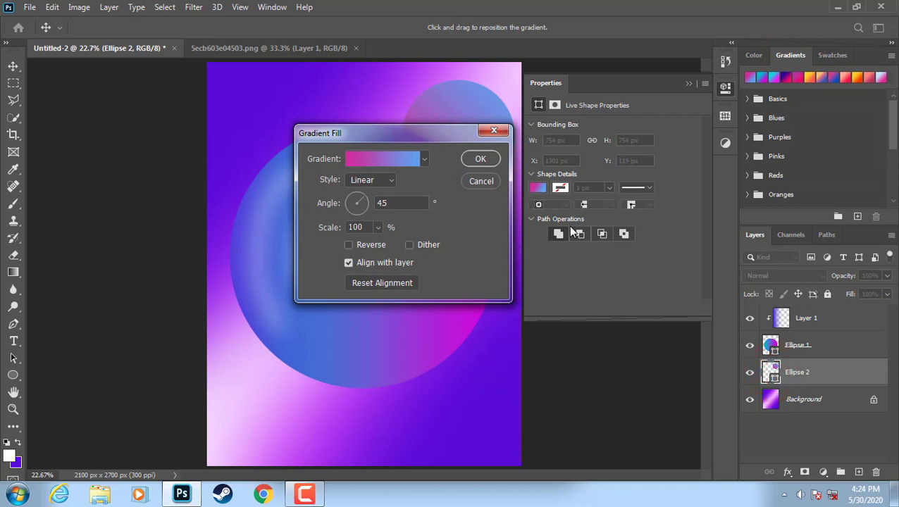
{"action": "left_click", "coordinate": [350, 203]}
{"action": "left_click", "coordinate": [480, 158]}
{"action": "left_click", "coordinate": [689, 83]}
Clip Layer 2 to the Ellipse 2 circle and add an empty layer at the top
{"action": "left_click", "coordinate": [14, 203]}
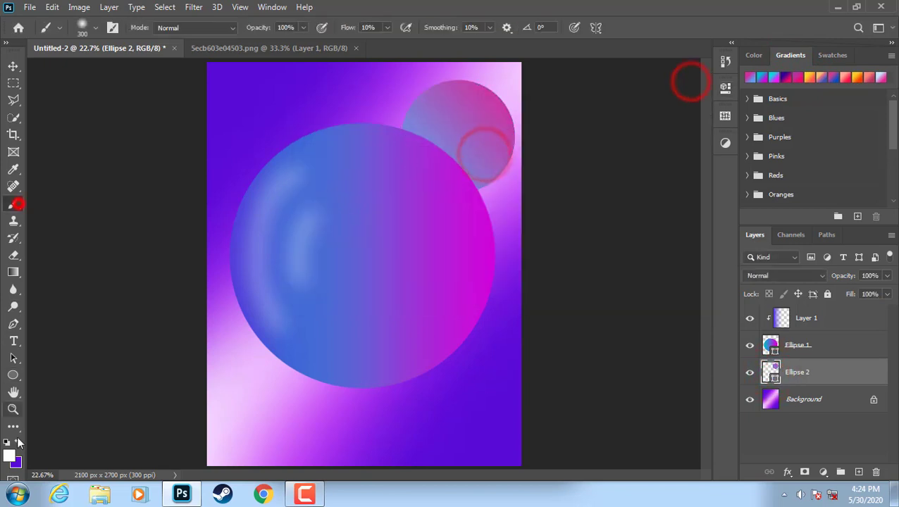
{"action": "left_click", "coordinate": [17, 442]}
{"action": "left_click", "coordinate": [857, 472]}
{"action": "left_click", "coordinate": [790, 381], "text": "alt"}
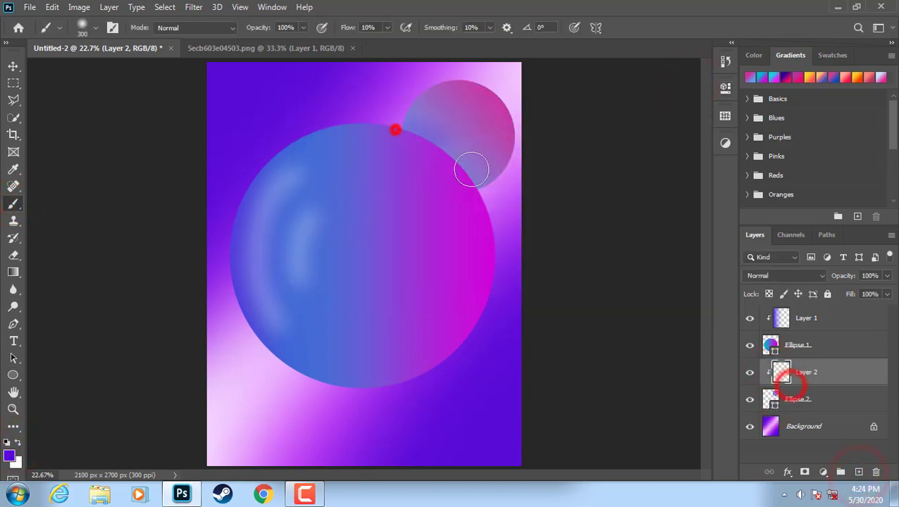
{"action": "left_click", "coordinate": [815, 318]}
{"action": "left_click", "coordinate": [858, 471]}
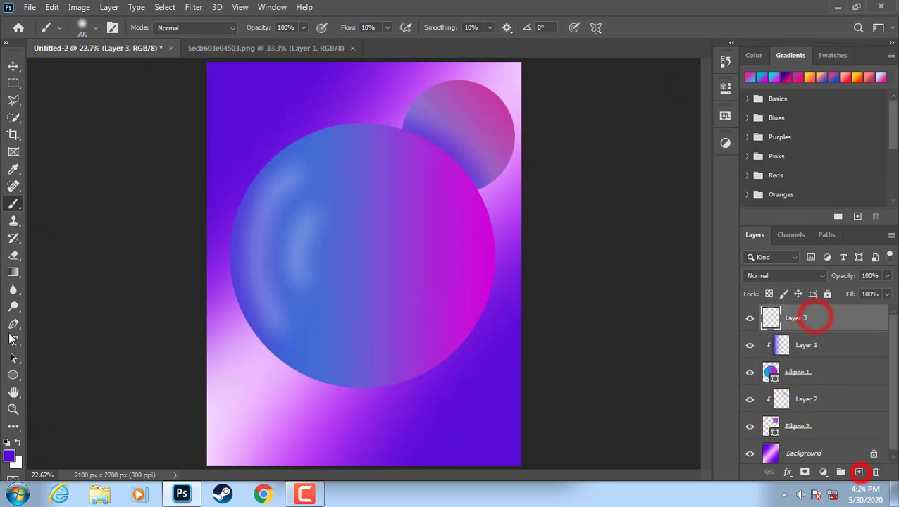
{"action": "left_click", "coordinate": [13, 375]}
Draw a pink-purple gradient circle near the bottom right at a 90° angle
{"action": "left_click_drag", "start_coordinate": [432, 383], "coordinate": [487, 438]}
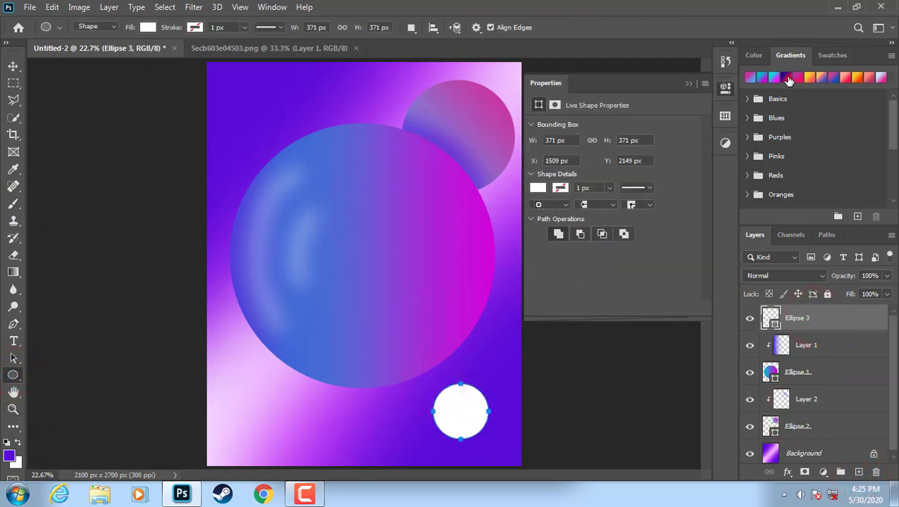
{"action": "left_click", "coordinate": [789, 79]}
{"action": "double_click", "coordinate": [770, 318]}
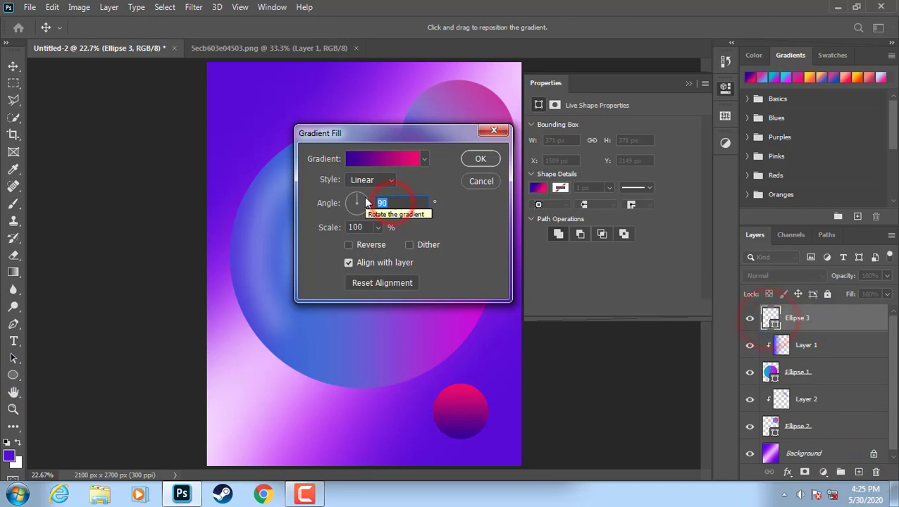
{"action": "left_click", "coordinate": [466, 155]}
{"action": "left_click", "coordinate": [688, 83]}
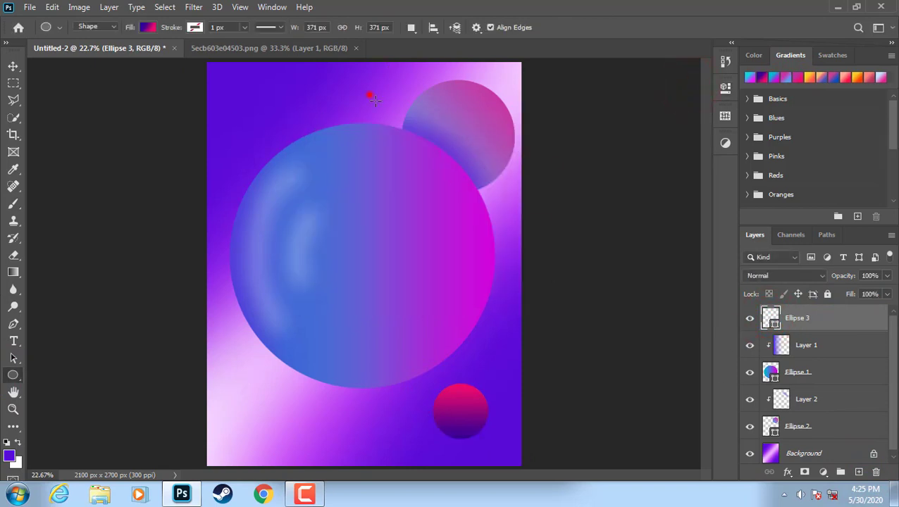
Draw a small pink-cyan gradient circle near the top and move Ellipse 4 to the stack bottom
{"action": "left_click_drag", "start_coordinate": [371, 98], "coordinate": [433, 158]}
{"action": "left_click", "coordinate": [787, 78]}
{"action": "left_click", "coordinate": [753, 79]}
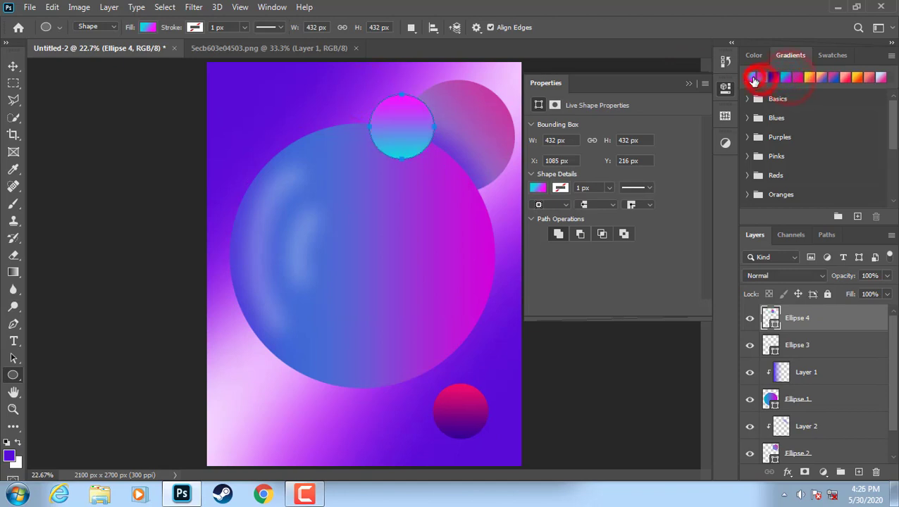
{"action": "left_click", "coordinate": [788, 78]}
{"action": "left_click", "coordinate": [688, 83]}
{"action": "left_click_drag", "start_coordinate": [411, 133], "coordinate": [402, 112]}
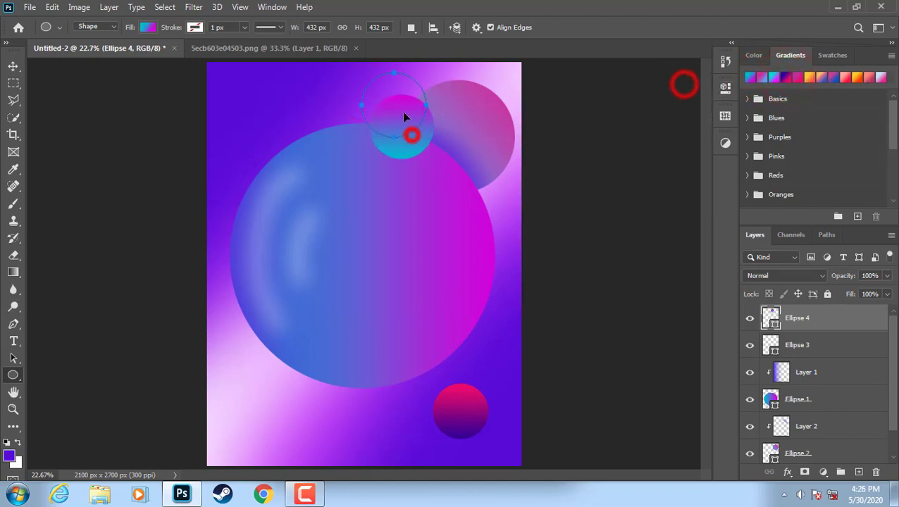
{"action": "left_click_drag", "start_coordinate": [797, 318], "coordinate": [803, 454]}
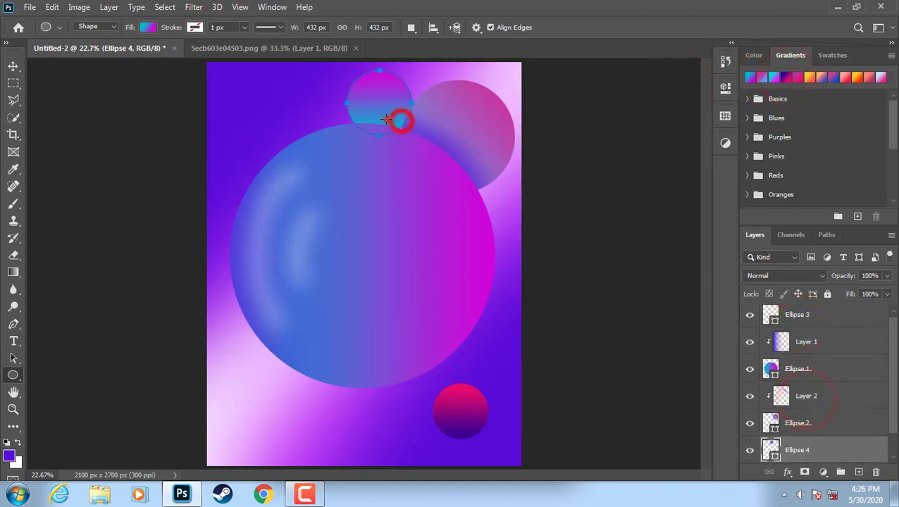
{"action": "left_click_drag", "start_coordinate": [395, 116], "coordinate": [387, 109]}
Shrink and reposition the small top circle, then move Ellipse 4 above Layer 2
{"action": "key", "text": "ctrl+t"}
{"action": "mouse_move", "coordinate": [418, 65]}
{"action": "left_mouse_down"}
{"action": "mouse_move", "coordinate": [397, 87]}
{"action": "mouse_move", "coordinate": [407, 92]}
{"action": "left_mouse_up"}
{"action": "key", "text": "Return"}
{"action": "left_click_drag", "start_coordinate": [829, 450], "coordinate": [817, 384]}
{"action": "left_click", "coordinate": [688, 83]}
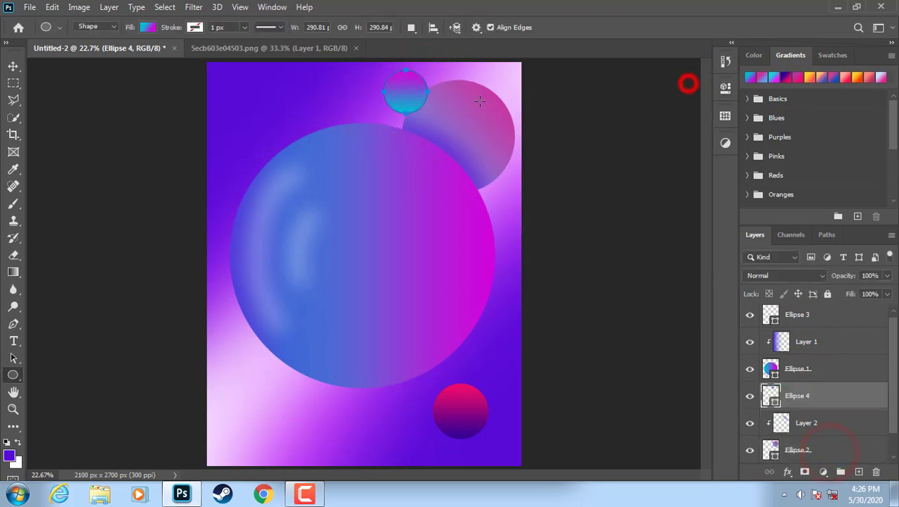
Set Ellipse 4's gradient angle to 270° and select Layer 2
{"action": "double_click", "coordinate": [770, 396]}
{"action": "key", "text": "BackSpace"}
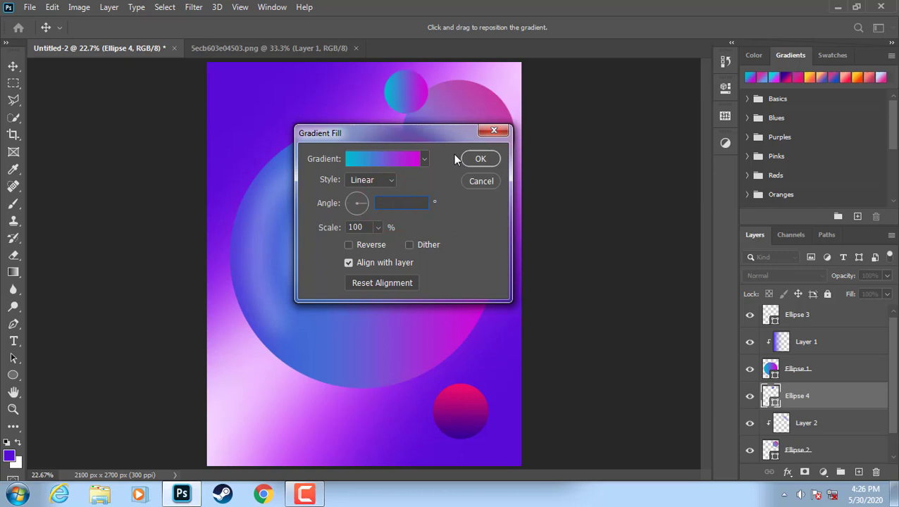
{"action": "type", "text": "270"}
{"action": "key", "text": "Return"}
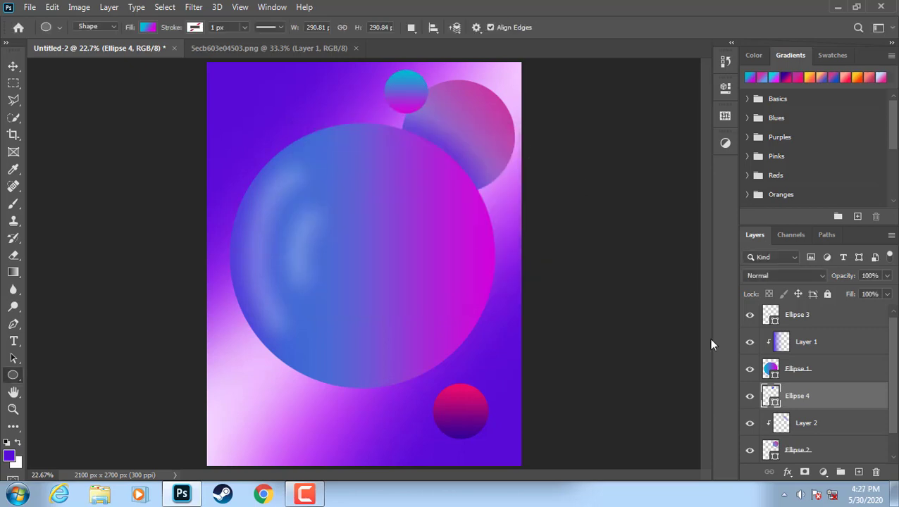
{"action": "left_click", "coordinate": [781, 423]}
{"action": "left_click", "coordinate": [13, 203]}
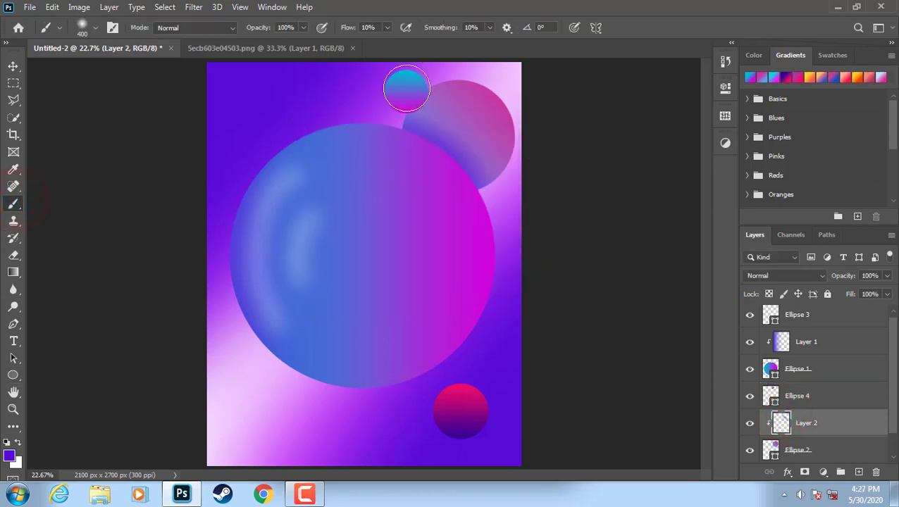
{"action": "left_click", "coordinate": [831, 55]}
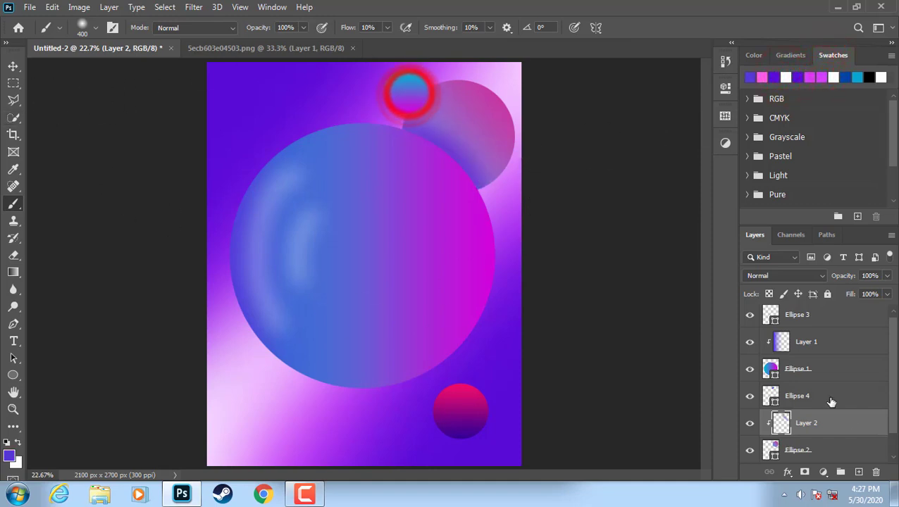
Add a coral red-pink gradient circle at the big circle's left edge with a 180° angle
{"action": "left_click", "coordinate": [833, 314]}
{"action": "left_click", "coordinate": [859, 471]}
{"action": "left_click", "coordinate": [12, 374]}
{"action": "left_click_drag", "start_coordinate": [227, 148], "coordinate": [264, 186]}
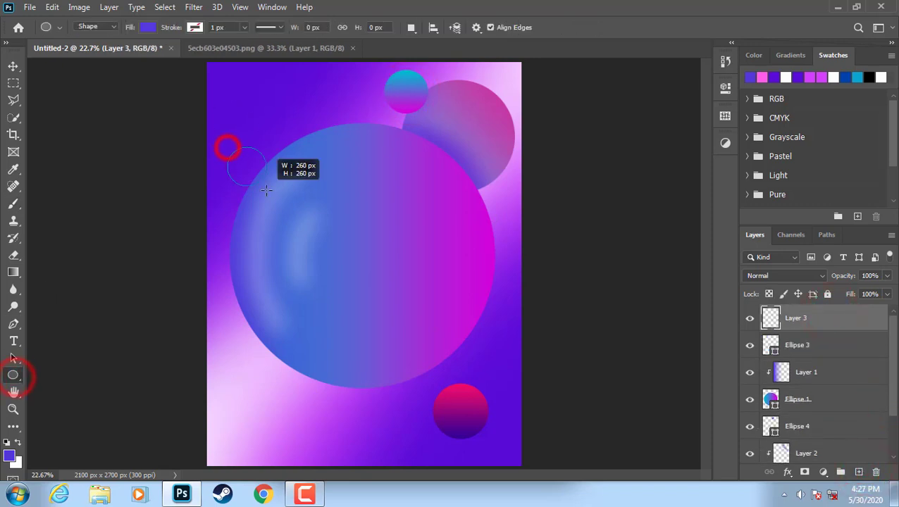
{"action": "left_click", "coordinate": [793, 57]}
{"action": "left_click", "coordinate": [853, 77]}
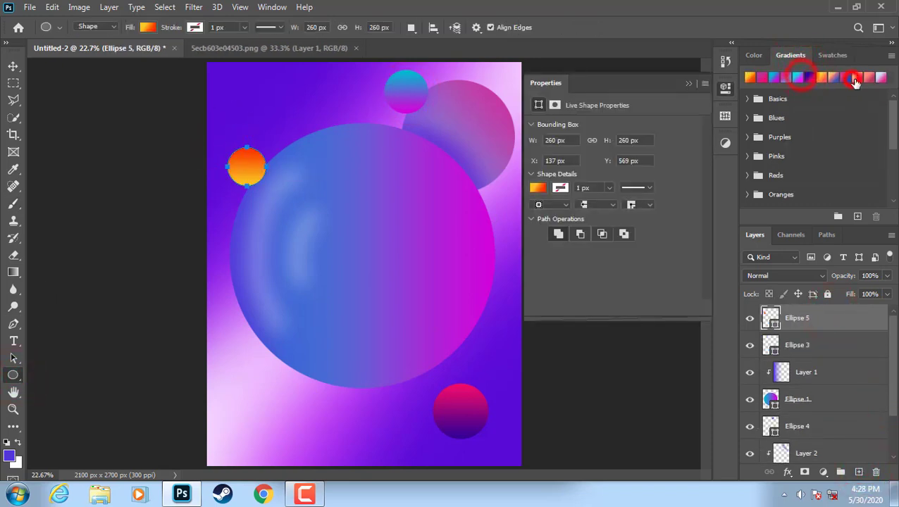
{"action": "double_click", "coordinate": [770, 317]}
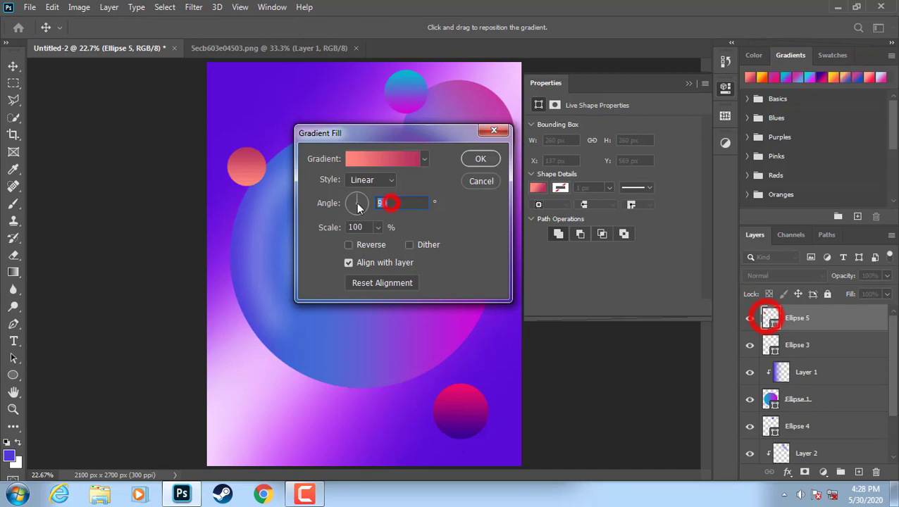
{"action": "left_click", "coordinate": [475, 157]}
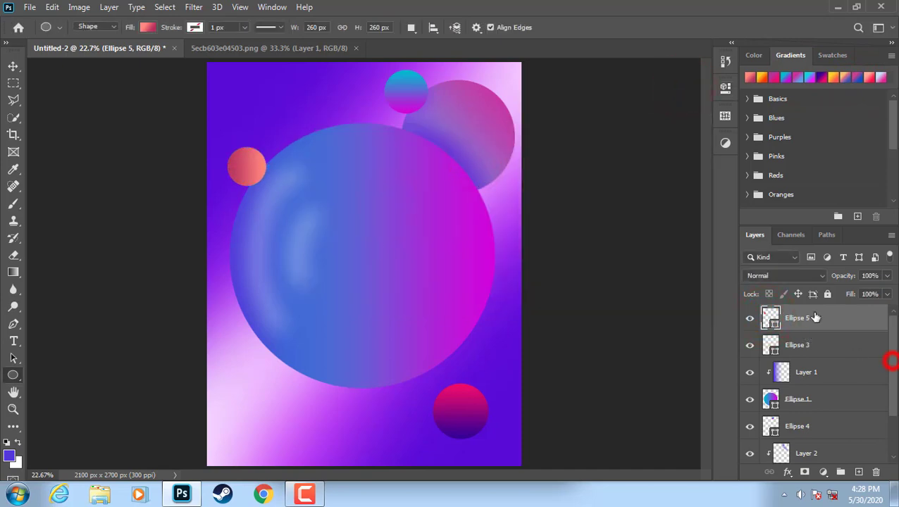
{"action": "left_click", "coordinate": [272, 7]}
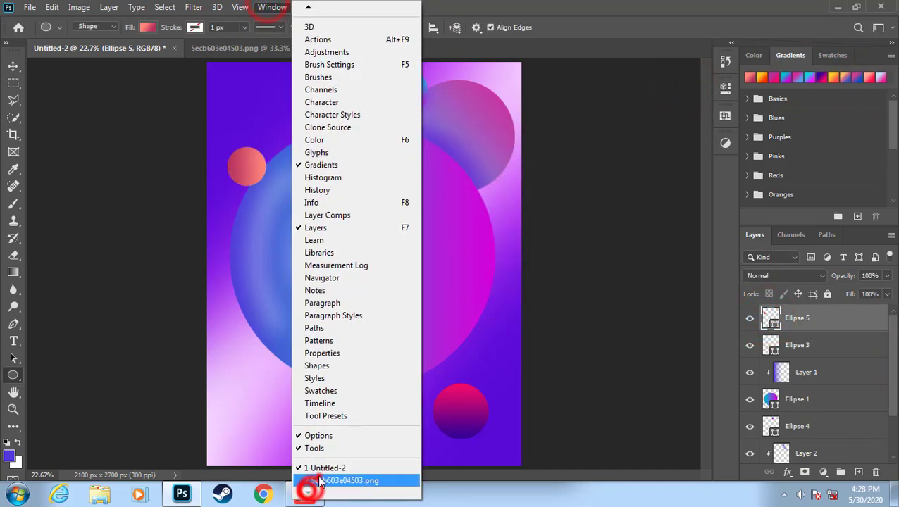
Bring the soldier image into the poster and enlarge it over the big circle
{"action": "left_click", "coordinate": [351, 481]}
{"action": "mouse_move", "coordinate": [770, 318]}
{"action": "left_mouse_down"}
{"action": "mouse_move", "coordinate": [218, 102]}
{"action": "mouse_move", "coordinate": [356, 214]}
{"action": "left_mouse_up"}
{"action": "key", "text": "ctrl+t"}
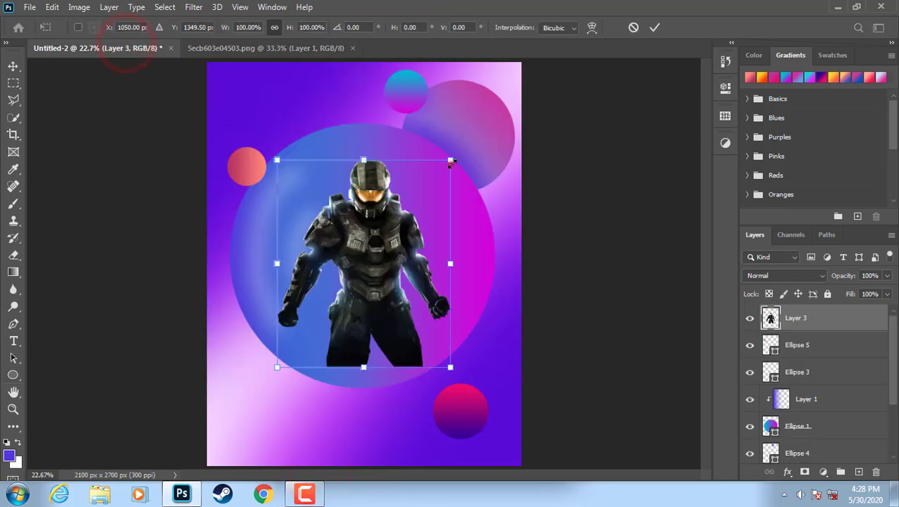
{"action": "left_click_drag", "start_coordinate": [450, 161], "coordinate": [507, 55]}
{"action": "left_click_drag", "start_coordinate": [474, 102], "coordinate": [437, 144]}
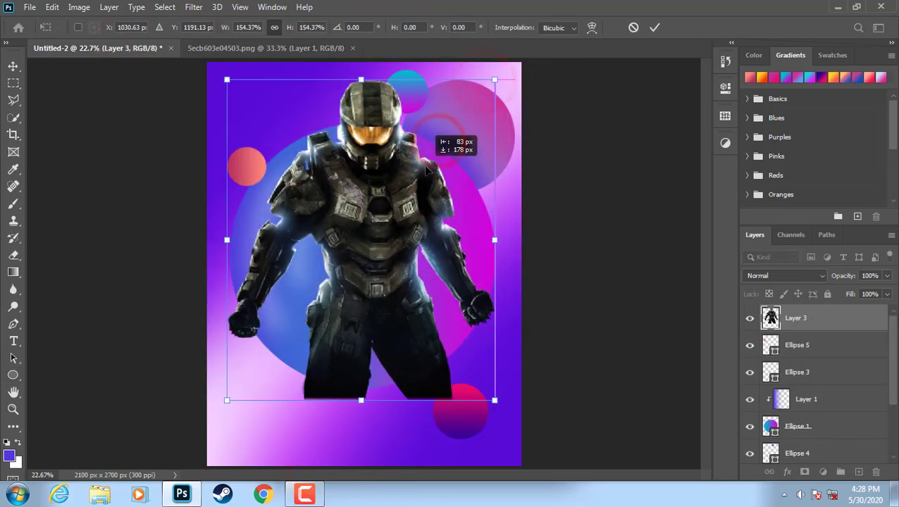
{"action": "left_click", "coordinate": [654, 27]}
Mask the soldier to the large circle, restoring both fists and the helmet with white
{"action": "left_click", "coordinate": [772, 428], "text": "ctrl"}
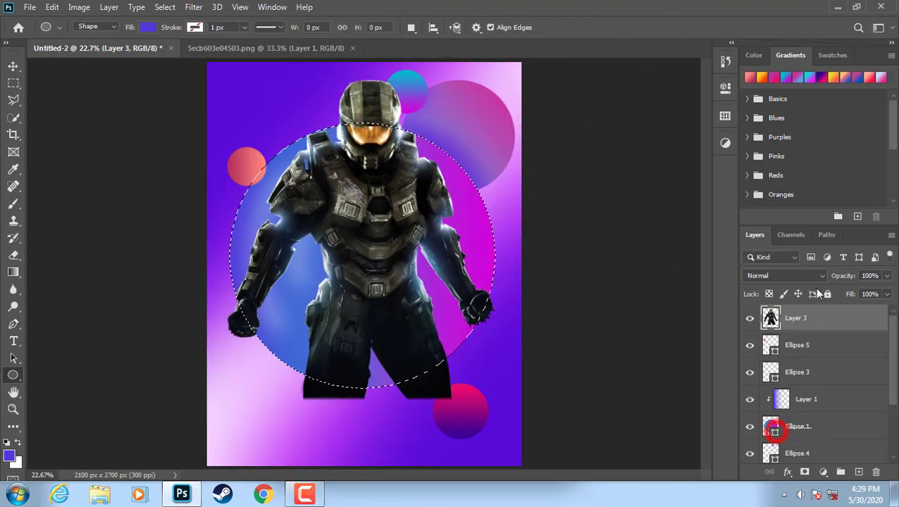
{"action": "left_click", "coordinate": [804, 471]}
{"action": "left_click", "coordinate": [14, 204]}
{"action": "left_click", "coordinate": [6, 442]}
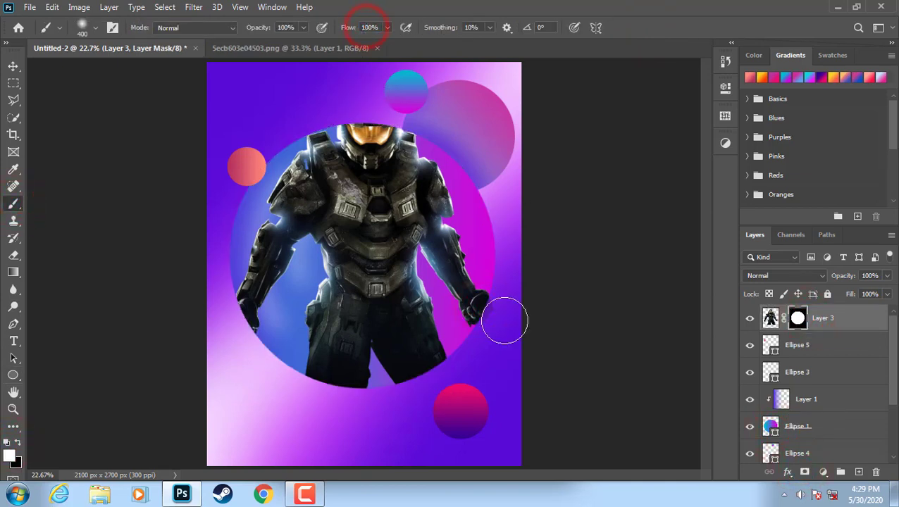
{"action": "left_click_drag", "start_coordinate": [504, 321], "coordinate": [484, 304]}
{"action": "left_click_drag", "start_coordinate": [240, 325], "coordinate": [244, 318]}
{"action": "left_click_drag", "start_coordinate": [362, 98], "coordinate": [366, 102]}
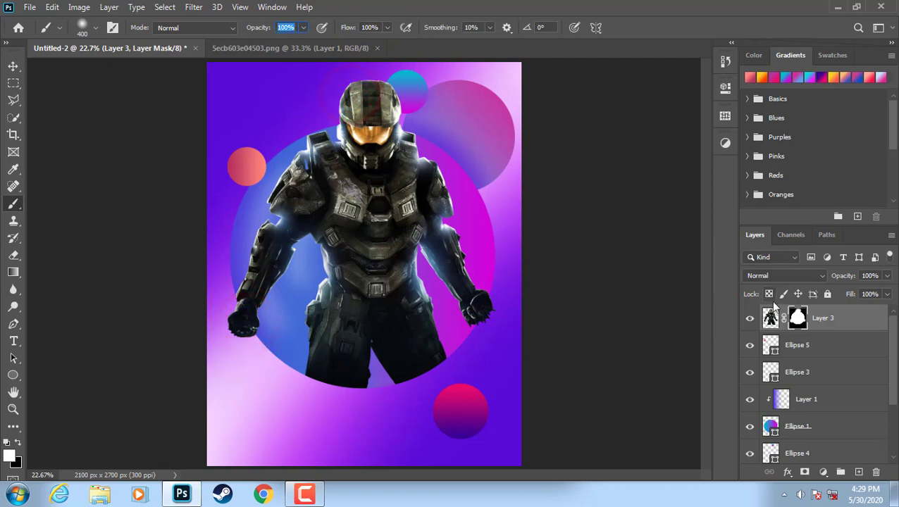
Add a Solid Color fill layer above the soldier
{"action": "left_click", "coordinate": [771, 318]}
{"action": "left_click", "coordinate": [822, 472]}
{"action": "left_click", "coordinate": [802, 238]}
Set the purple Color Fill 1 to Soft Light at about 57% opacity
{"action": "left_click", "coordinate": [415, 76]}
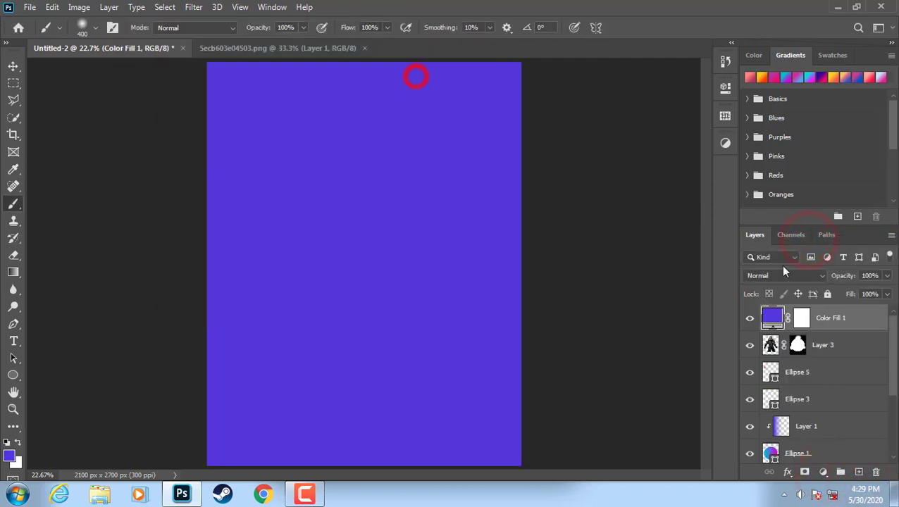
{"action": "left_click", "coordinate": [783, 276]}
{"action": "left_click", "coordinate": [771, 317]}
{"action": "left_click", "coordinate": [887, 276]}
{"action": "left_click_drag", "start_coordinate": [889, 293], "coordinate": [865, 294]}
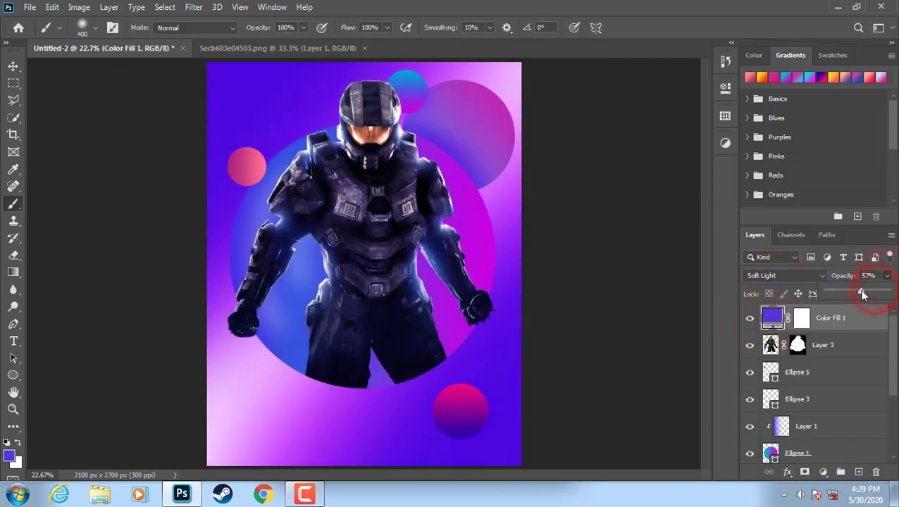
Add an orange Color Fill 2 in Soft Light blend mode at 40% opacity
{"action": "left_click", "coordinate": [822, 472]}
{"action": "left_click", "coordinate": [802, 238]}
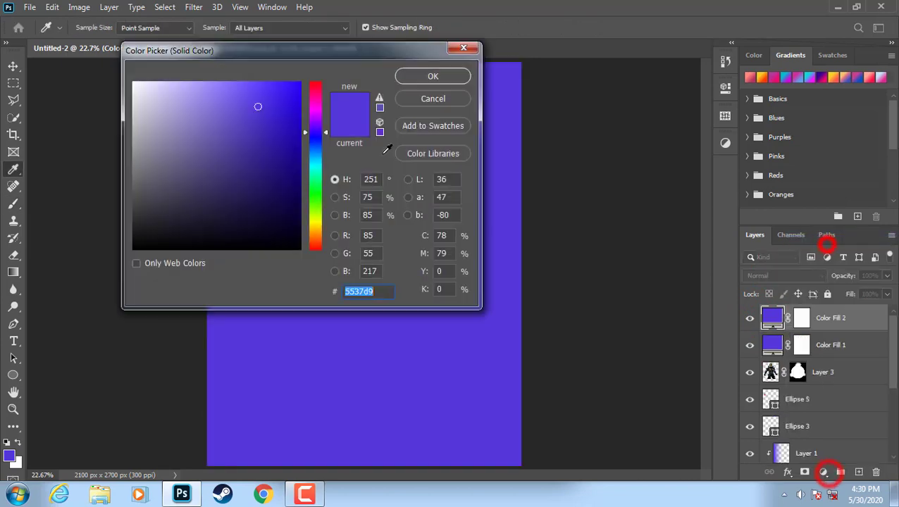
{"action": "mouse_move", "coordinate": [315, 135]}
{"action": "left_mouse_down"}
{"action": "mouse_move", "coordinate": [314, 243]}
{"action": "mouse_move", "coordinate": [323, 241]}
{"action": "mouse_move", "coordinate": [314, 245]}
{"action": "left_mouse_up"}
{"action": "left_click", "coordinate": [432, 76]}
{"action": "left_click", "coordinate": [783, 275]}
{"action": "left_click", "coordinate": [764, 320]}
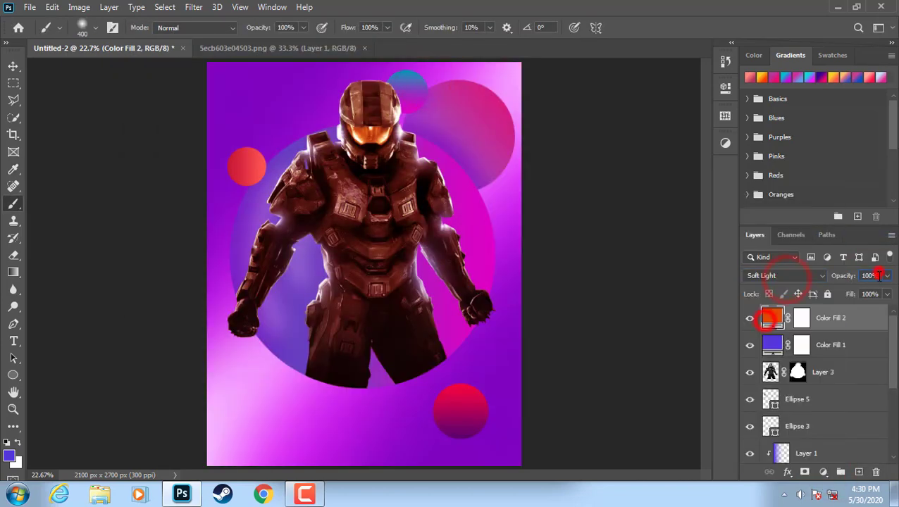
{"action": "left_click", "coordinate": [876, 275]}
{"action": "type", "text": "40"}
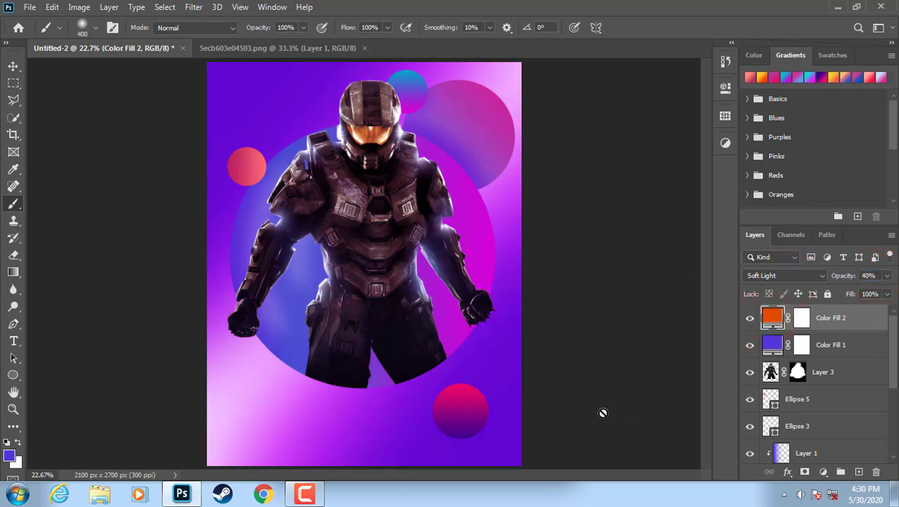
Select the soldier layer and bring up the adjustment layer list
{"action": "left_click", "coordinate": [831, 55]}
{"action": "left_click", "coordinate": [790, 55]}
{"action": "left_click", "coordinate": [770, 372]}
{"action": "left_click", "coordinate": [822, 472]}
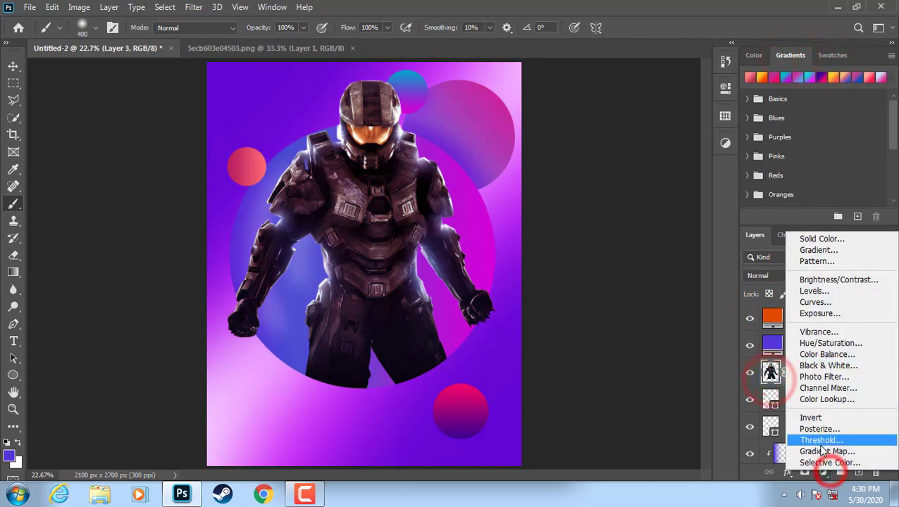
Add a Gradient Map adjustment and browse the Pinks and Blues gradient presets
{"action": "left_click", "coordinate": [822, 451]}
{"action": "left_click", "coordinate": [797, 77]}
{"action": "key", "text": "ctrl+z"}
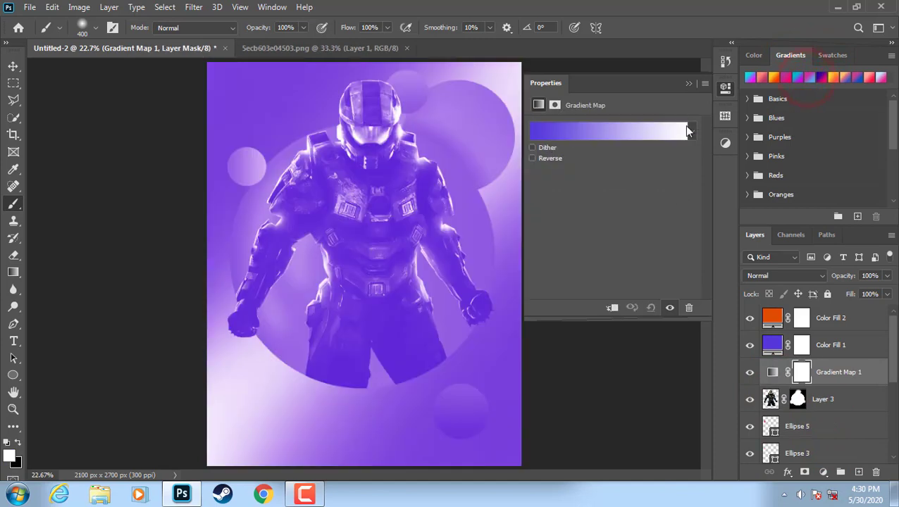
{"action": "left_click", "coordinate": [687, 131]}
{"action": "left_click", "coordinate": [612, 111]}
{"action": "left_click", "coordinate": [409, 114]}
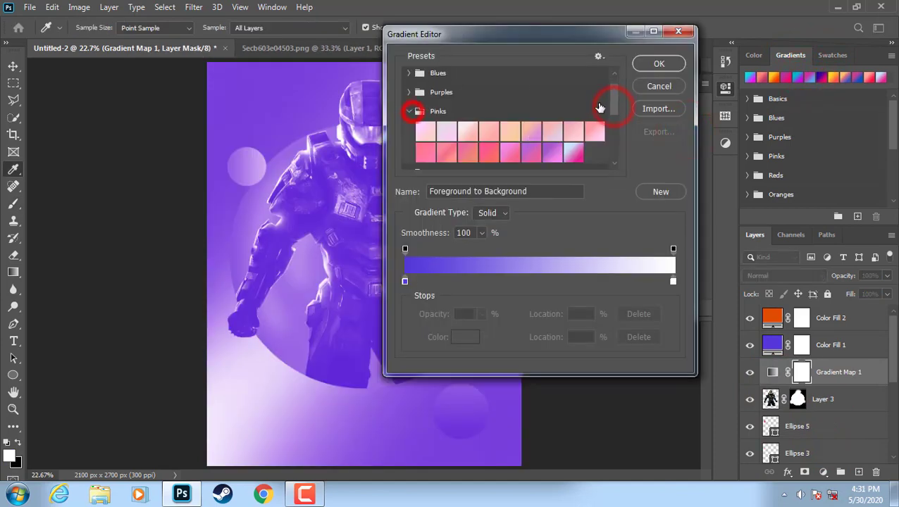
{"action": "scroll", "coordinate": [436, 113], "scroll_direction": "up", "scroll_amount": 1}
Apply the Purple_02 cyan-to-magenta preset and reposition its magenta colour stop
{"action": "left_click", "coordinate": [408, 94]}
{"action": "scroll", "coordinate": [438, 100], "scroll_direction": "down", "scroll_amount": 2}
{"action": "left_click", "coordinate": [408, 89]}
{"action": "left_click", "coordinate": [446, 107]}
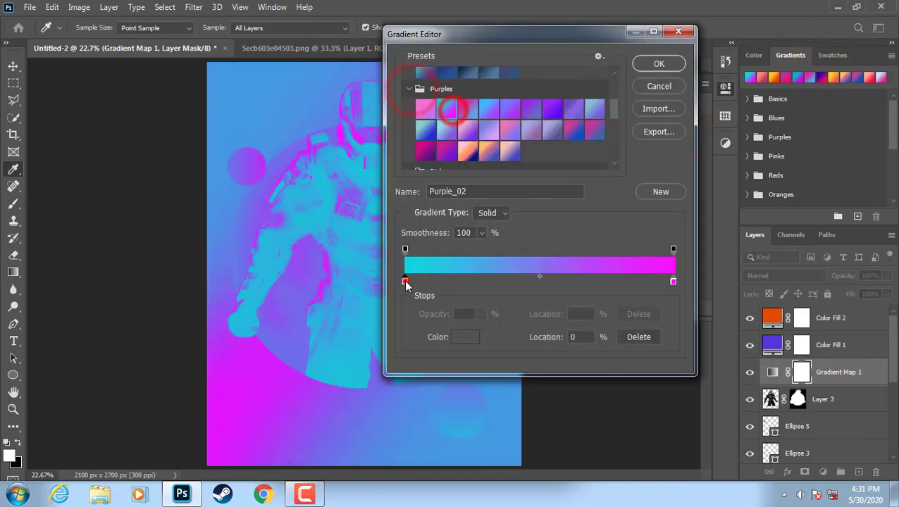
{"action": "left_click", "coordinate": [405, 281]}
{"action": "left_click_drag", "start_coordinate": [673, 281], "coordinate": [554, 283]}
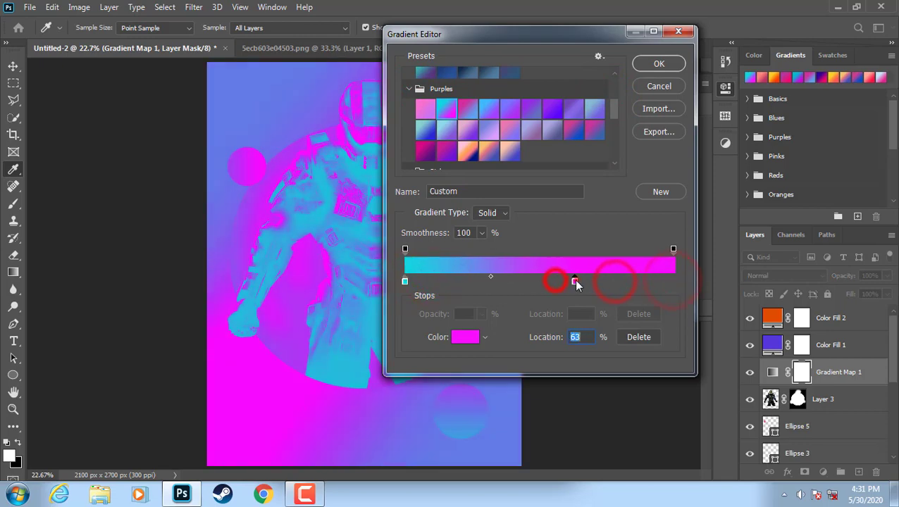
{"action": "left_click", "coordinate": [659, 64]}
Blend the gradient map in Soft Light at 30%, clip it to the soldier, and add a layer
{"action": "left_click", "coordinate": [785, 276]}
{"action": "left_click", "coordinate": [761, 314]}
{"action": "mouse_move", "coordinate": [885, 275]}
{"action": "left_mouse_down"}
{"action": "mouse_move", "coordinate": [866, 296]}
{"action": "mouse_move", "coordinate": [847, 297]}
{"action": "left_mouse_up"}
{"action": "left_click", "coordinate": [683, 84]}
{"action": "left_click", "coordinate": [800, 372]}
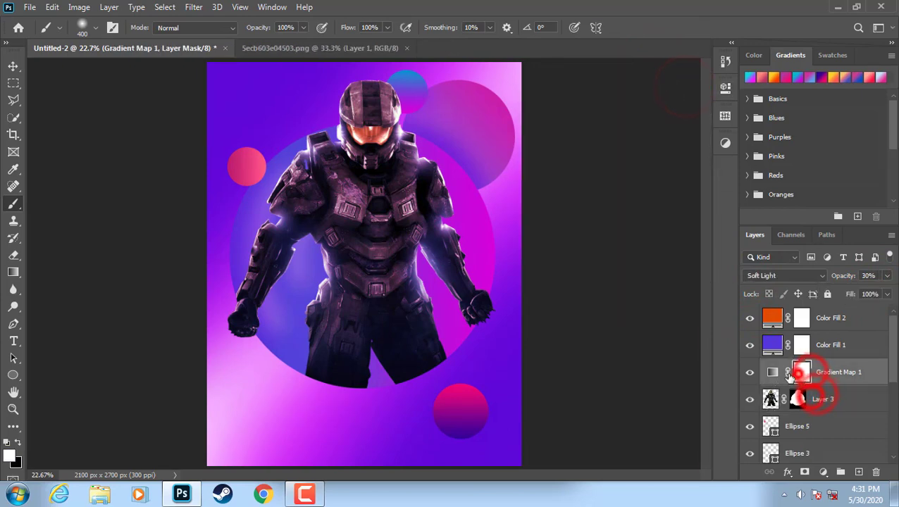
{"action": "left_click", "coordinate": [779, 384], "text": "alt"}
{"action": "left_click", "coordinate": [858, 472]}
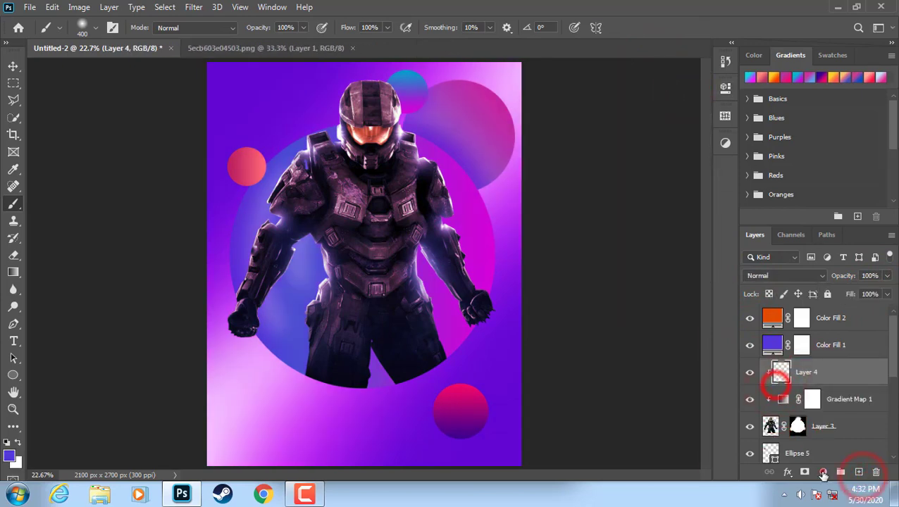
Clip Layer 4 and set up a blue-to-transparent gradient, right opacity stop at 0
{"action": "left_click", "coordinate": [822, 472]}
{"action": "left_click", "coordinate": [692, 440]}
{"action": "left_click", "coordinate": [13, 274]}
{"action": "left_click", "coordinate": [85, 27]}
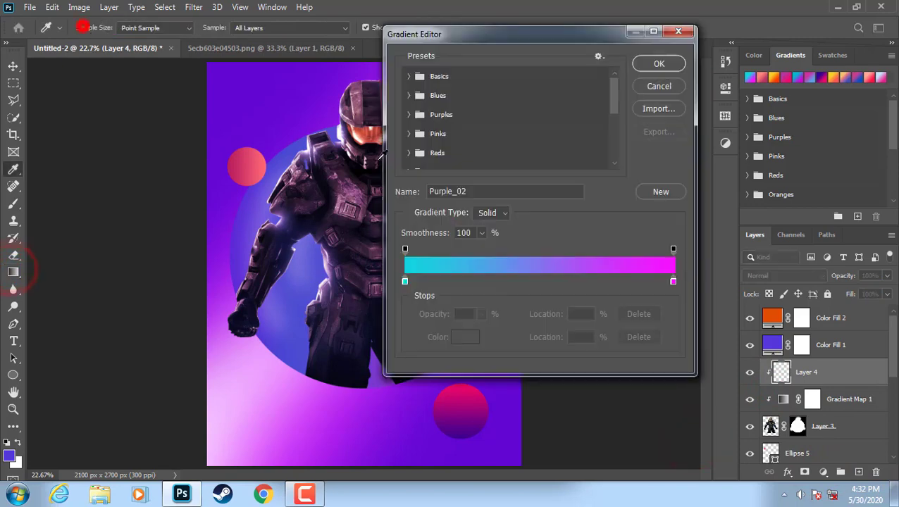
{"action": "left_click", "coordinate": [673, 281]}
{"action": "left_click", "coordinate": [826, 56]}
{"action": "left_click", "coordinate": [799, 77]}
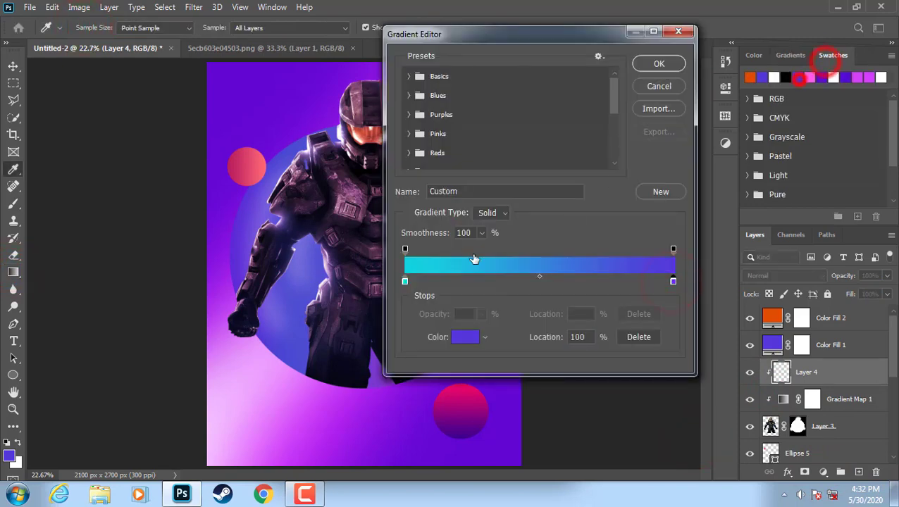
{"action": "left_click", "coordinate": [762, 77]}
{"action": "left_click", "coordinate": [672, 249]}
{"action": "type", "text": "0"}
{"action": "left_click", "coordinate": [659, 64]}
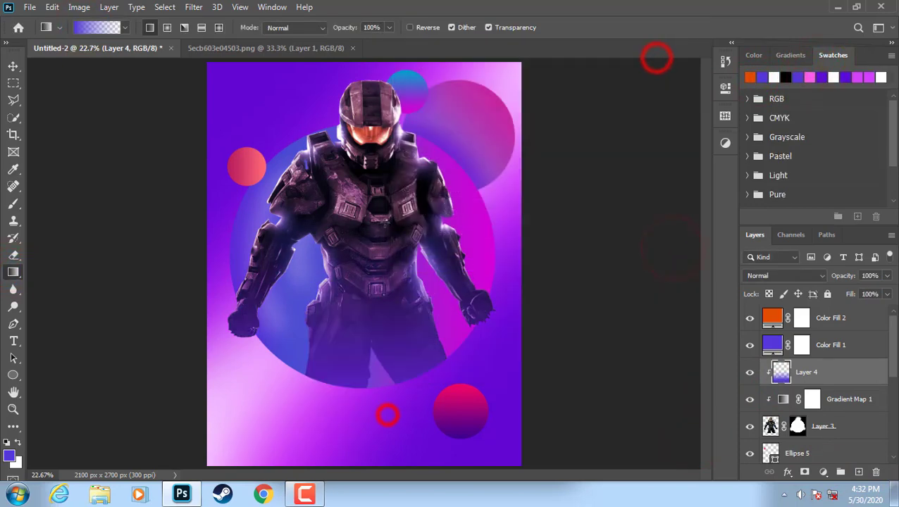
Lay the gradient up over the soldier's lower body and blend Layer 4 in Soft Light at 75%
{"action": "left_click_drag", "start_coordinate": [387, 416], "coordinate": [381, 71]}
{"action": "left_click", "coordinate": [774, 275]}
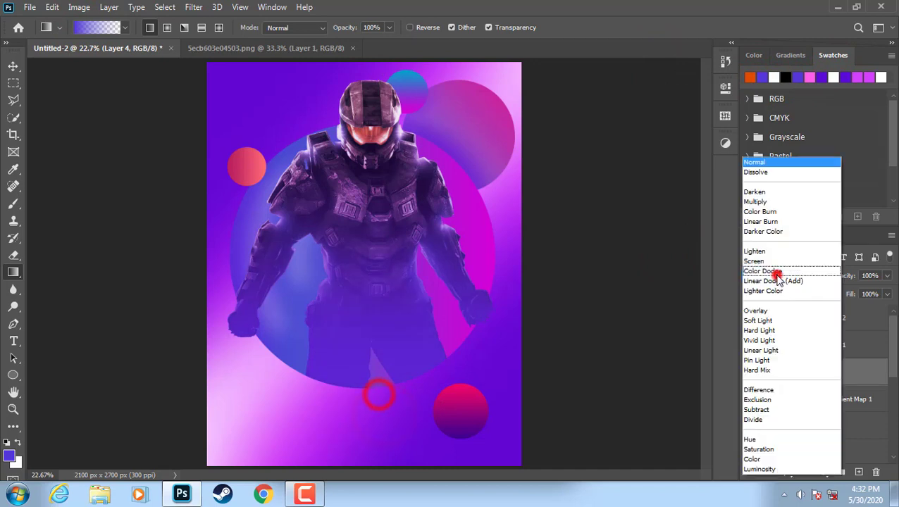
{"action": "left_click", "coordinate": [757, 321]}
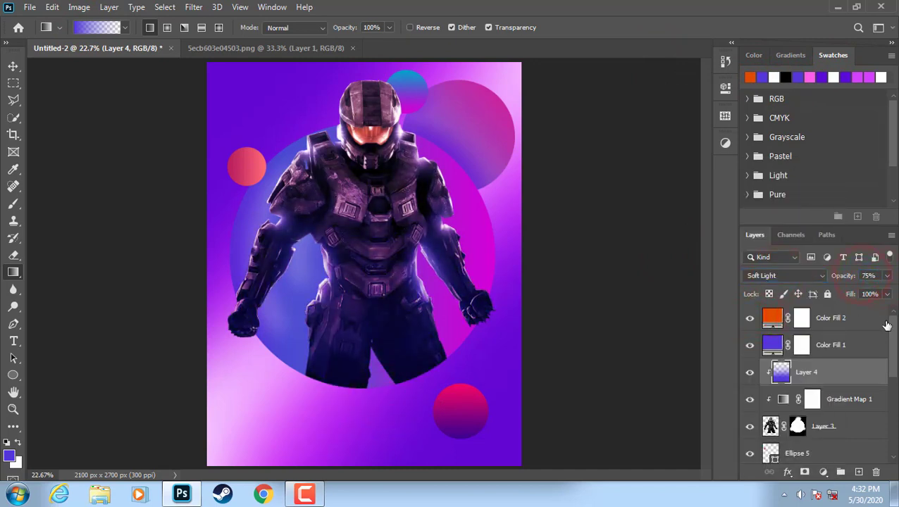
{"action": "left_click", "coordinate": [843, 317]}
{"action": "mouse_move", "coordinate": [892, 357]}
{"action": "left_mouse_down"}
{"action": "mouse_move", "coordinate": [892, 389]}
{"action": "mouse_move", "coordinate": [891, 369]}
{"action": "left_mouse_up"}
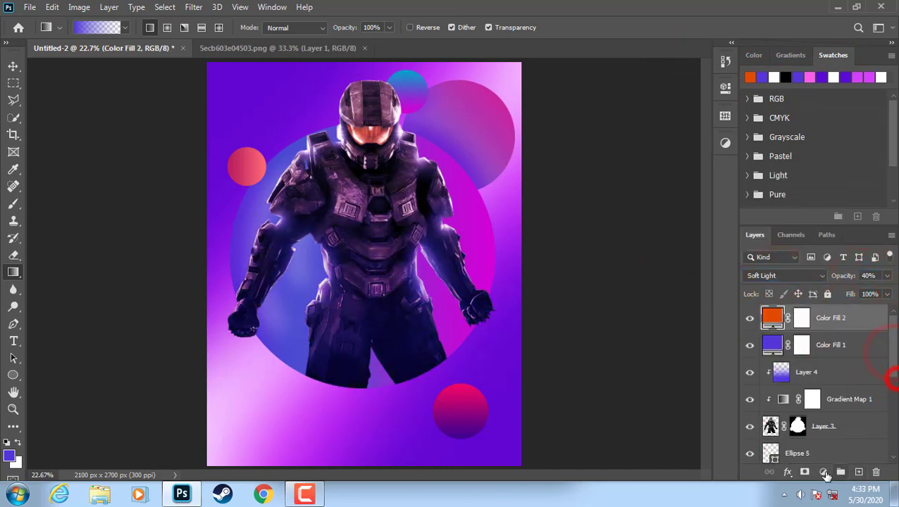
{"action": "left_click", "coordinate": [815, 453]}
On a new layer, paint a large black disc below the soldier with a 100 px brush
{"action": "left_click", "coordinate": [858, 472]}
{"action": "left_click", "coordinate": [14, 204]}
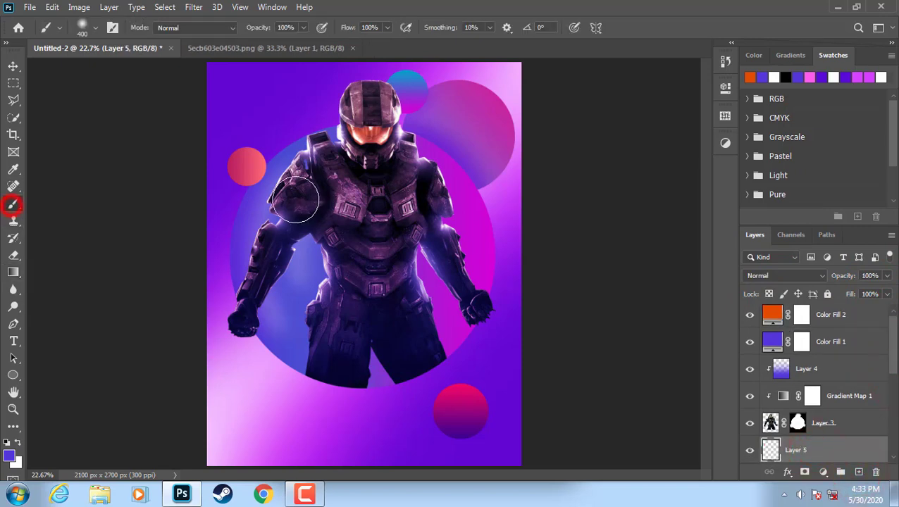
{"action": "left_click", "coordinate": [6, 442]}
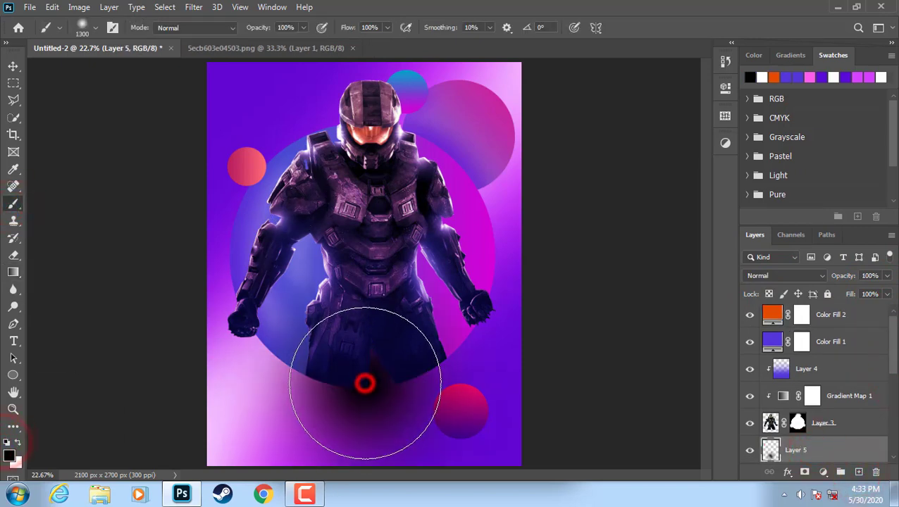
{"action": "right_click", "coordinate": [367, 385]}
{"action": "type", "text": "100"}
{"action": "key", "text": "Return"}
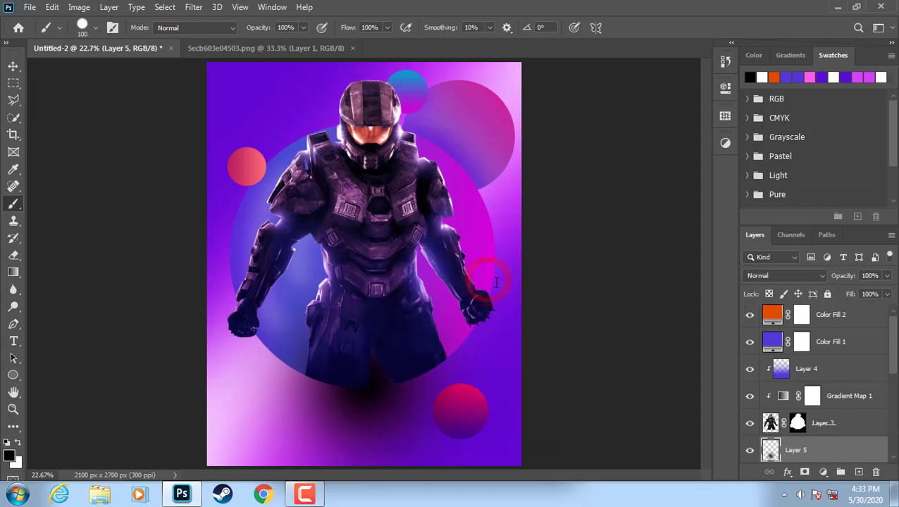
{"action": "right_click", "coordinate": [520, 280]}
{"action": "key", "text": "Return"}
{"action": "left_click", "coordinate": [367, 383]}
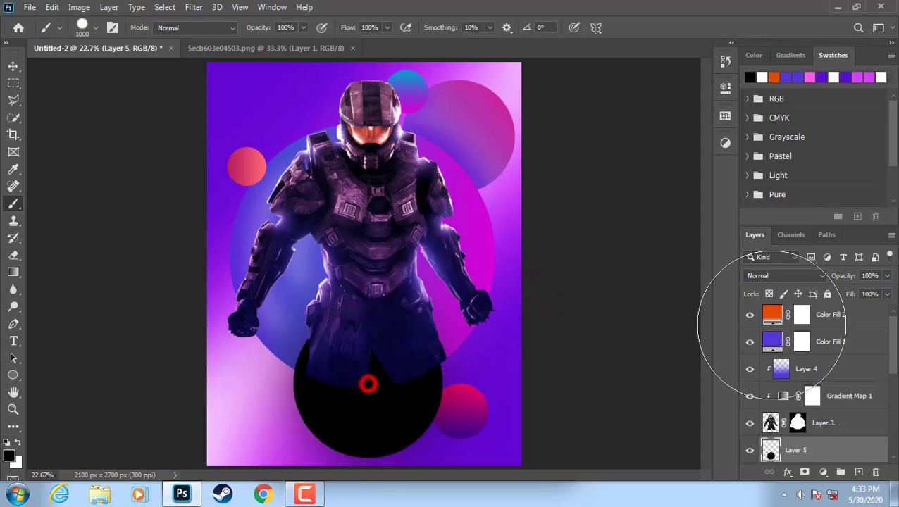
Squash the disc into a flat ellipse and move its layer below Ellipse 1
{"action": "key", "text": "ctrl+t"}
{"action": "left_click_drag", "start_coordinate": [363, 222], "coordinate": [363, 411]}
{"action": "left_click_drag", "start_coordinate": [363, 465], "coordinate": [381, 445]}
{"action": "scroll", "coordinate": [864, 372], "scroll_direction": "down", "scroll_amount": 3}
{"action": "left_click_drag", "start_coordinate": [835, 335], "coordinate": [895, 403]}
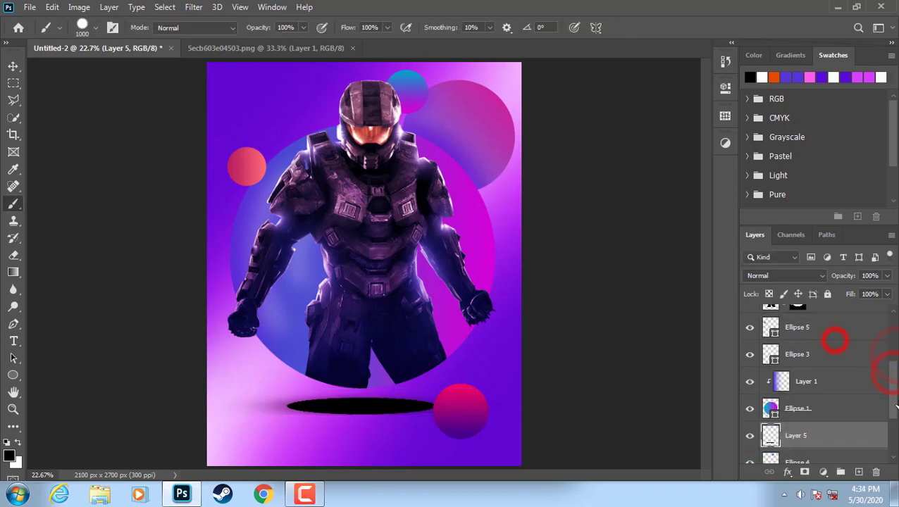
Start a sideways Motion Blur on the shadow
{"action": "left_click", "coordinate": [194, 7]}
{"action": "left_click", "coordinate": [381, 229]}
{"action": "left_click_drag", "start_coordinate": [428, 298], "coordinate": [425, 299]}
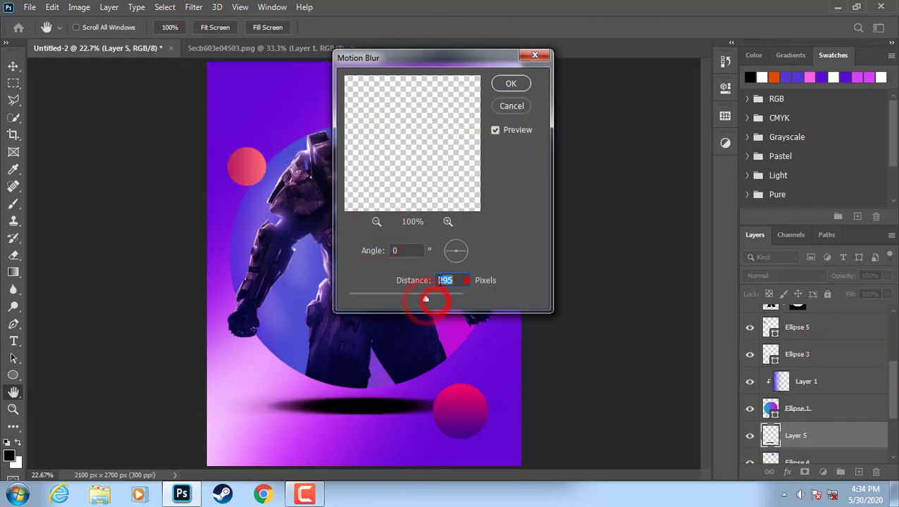
Apply Motion Blur and Gaussian Blur to the soldier's shadow
{"action": "type", "text": "3"}
{"action": "left_click", "coordinate": [464, 280]}
{"action": "left_click", "coordinate": [511, 84]}
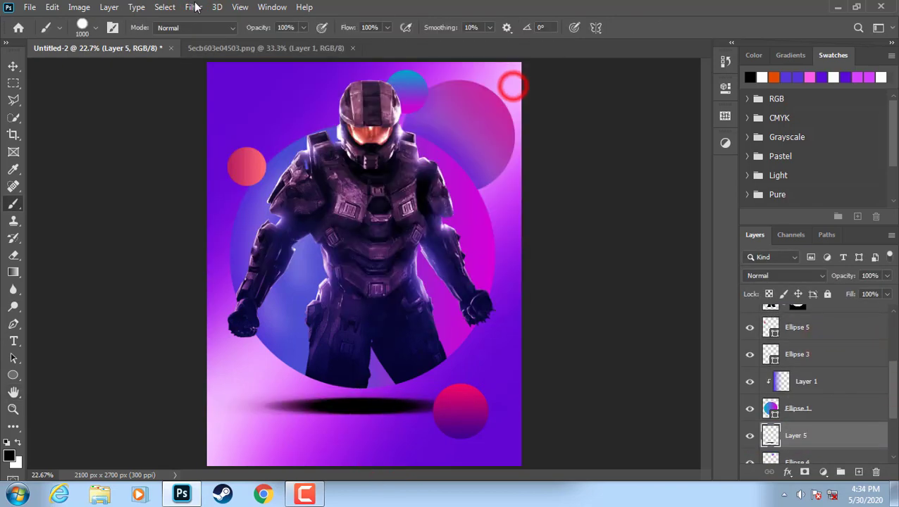
{"action": "left_click", "coordinate": [194, 7]}
{"action": "left_click", "coordinate": [377, 204]}
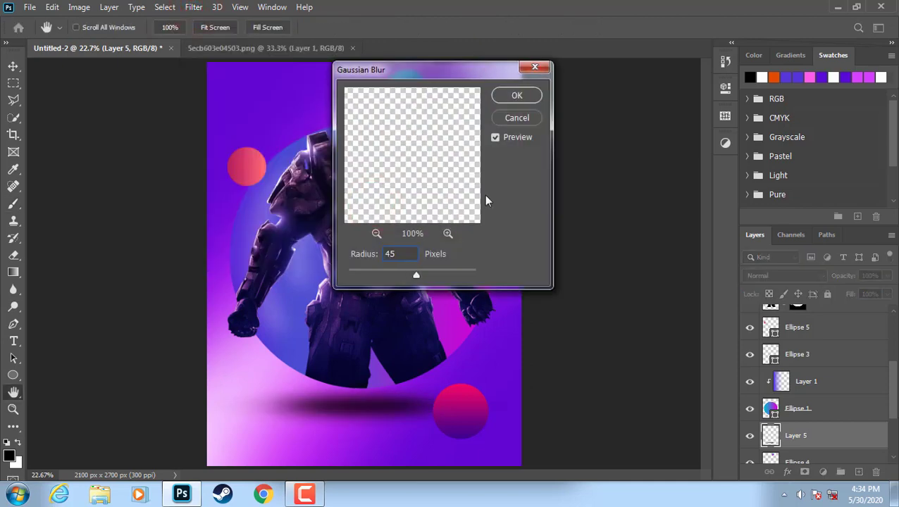
{"action": "key", "text": "Return"}
Stretch the soldier's shadow taller and flatten a small black dot under the pink circle
{"action": "key", "text": "ctrl+t"}
{"action": "left_click_drag", "start_coordinate": [363, 417], "coordinate": [390, 437]}
{"action": "left_click", "coordinate": [654, 27]}
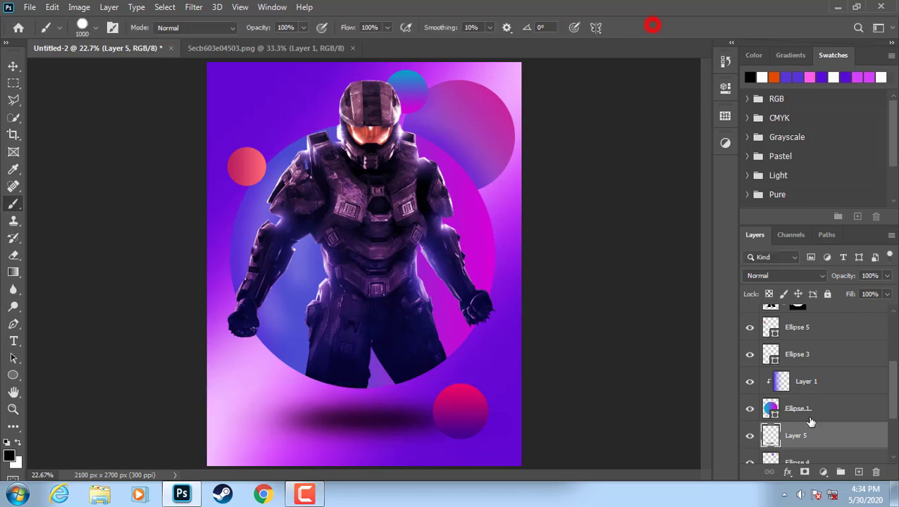
{"action": "key", "text": "bracketleft"}
{"action": "key", "text": "bracketleft"}
{"action": "key", "text": "bracketleft"}
{"action": "key", "text": "bracketleft"}
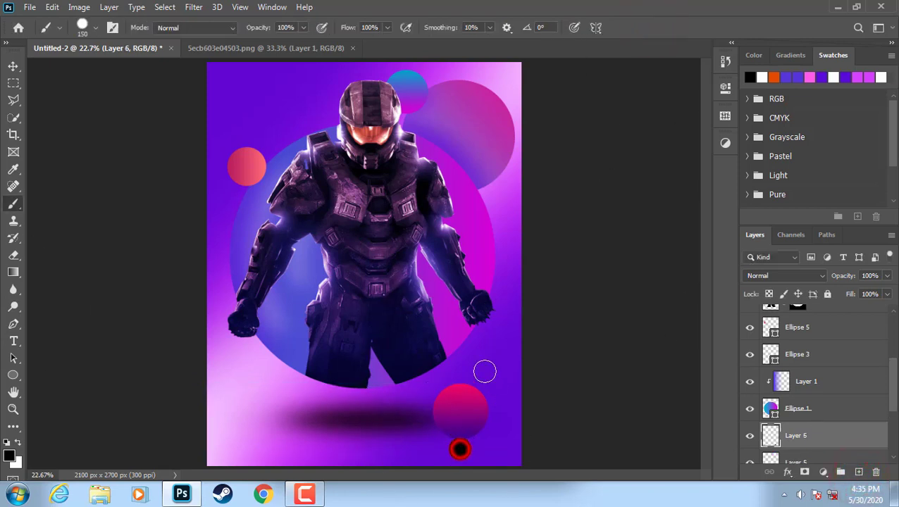
{"action": "key", "text": "ctrl+t"}
{"action": "mouse_move", "coordinate": [471, 460]}
{"action": "left_mouse_down"}
{"action": "mouse_move", "coordinate": [502, 442]}
{"action": "mouse_move", "coordinate": [462, 455]}
{"action": "left_mouse_up"}
{"action": "left_click", "coordinate": [654, 27]}
Apply Motion Blur and a Gaussian Blur of 3 to the small shadow
{"action": "left_click", "coordinate": [193, 7]}
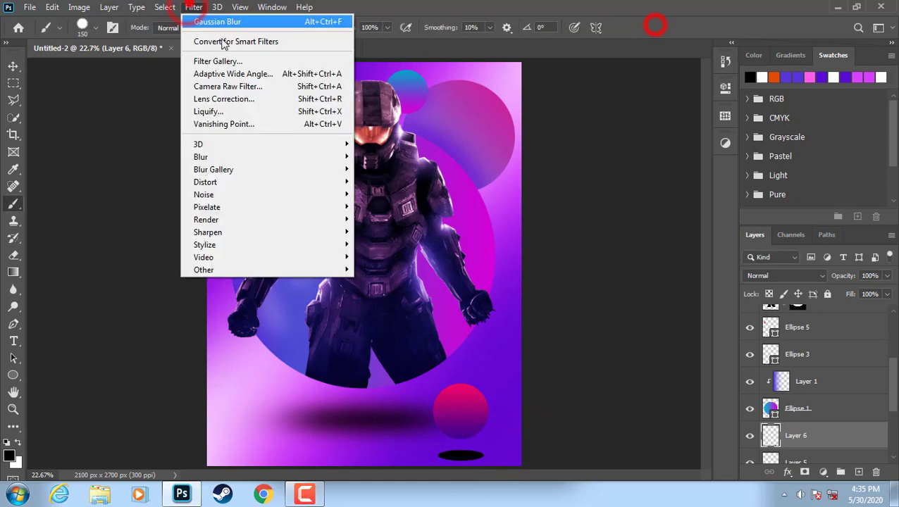
{"action": "left_click", "coordinate": [375, 227]}
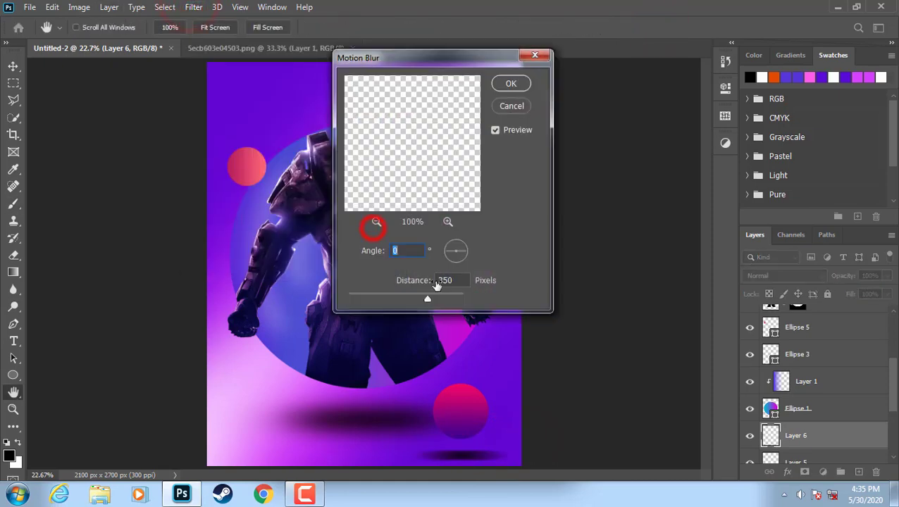
{"action": "left_click", "coordinate": [512, 85]}
{"action": "left_click", "coordinate": [193, 8]}
{"action": "left_click", "coordinate": [377, 206]}
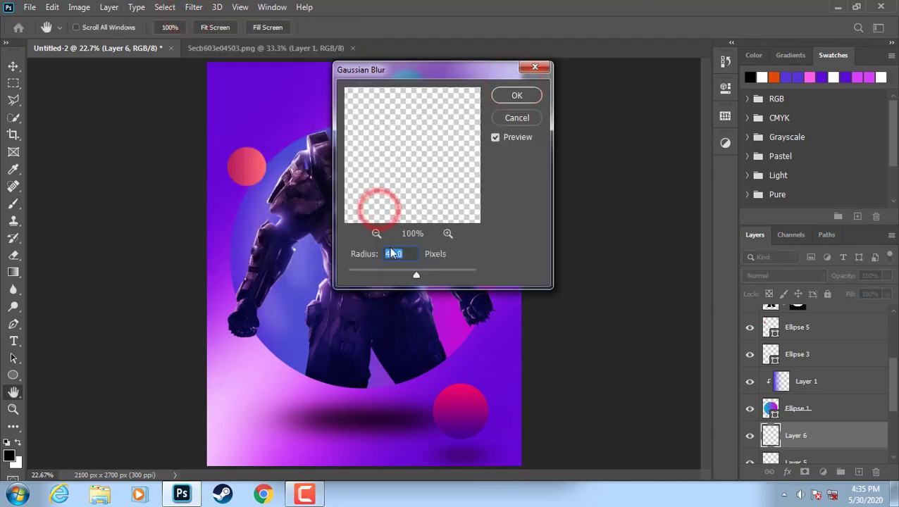
{"action": "type", "text": "35"}
{"action": "left_click", "coordinate": [517, 95]}
{"action": "key", "text": "b"}
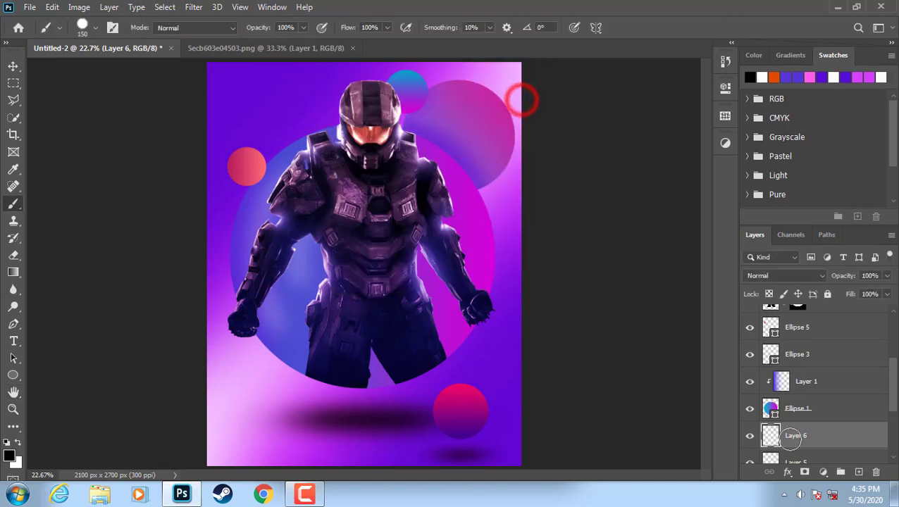
{"action": "left_click", "coordinate": [800, 451]}
{"action": "left_click", "coordinate": [870, 276]}
Add a white author credit line along the poster's bottom on a new layer
{"action": "scroll", "coordinate": [888, 377], "scroll_direction": "up", "scroll_amount": 10}
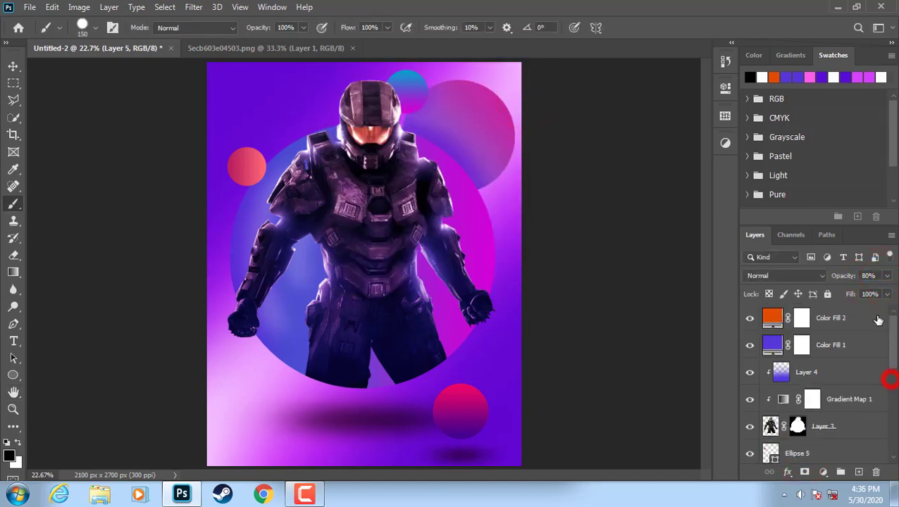
{"action": "left_click", "coordinate": [858, 471]}
{"action": "left_click", "coordinate": [13, 341]}
{"action": "left_click_drag", "start_coordinate": [266, 425], "coordinate": [450, 466]}
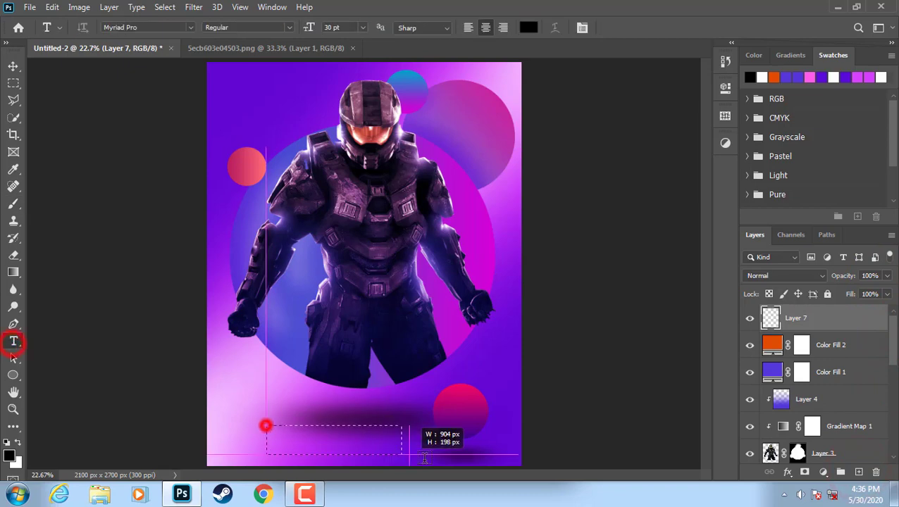
{"action": "key", "text": "Delete"}
{"action": "left_click", "coordinate": [528, 28]}
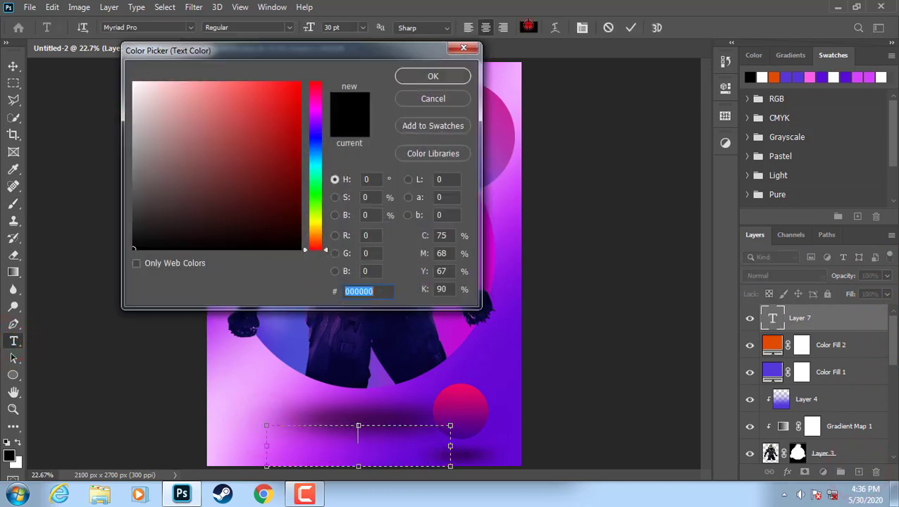
{"action": "left_click_drag", "start_coordinate": [133, 85], "coordinate": [121, 107]}
{"action": "left_click", "coordinate": [428, 77]}
{"action": "type", "text": "BY :-"}
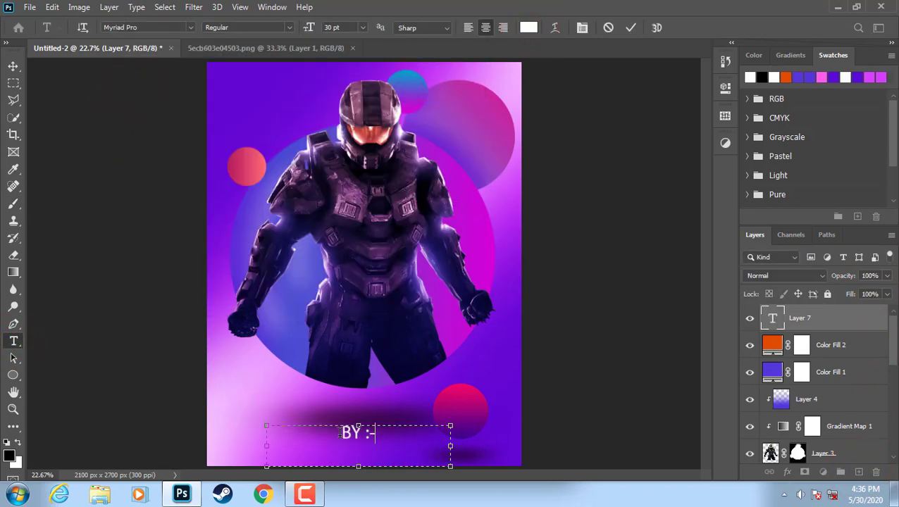
{"action": "type", "text": " Y.SINGHANIA"}
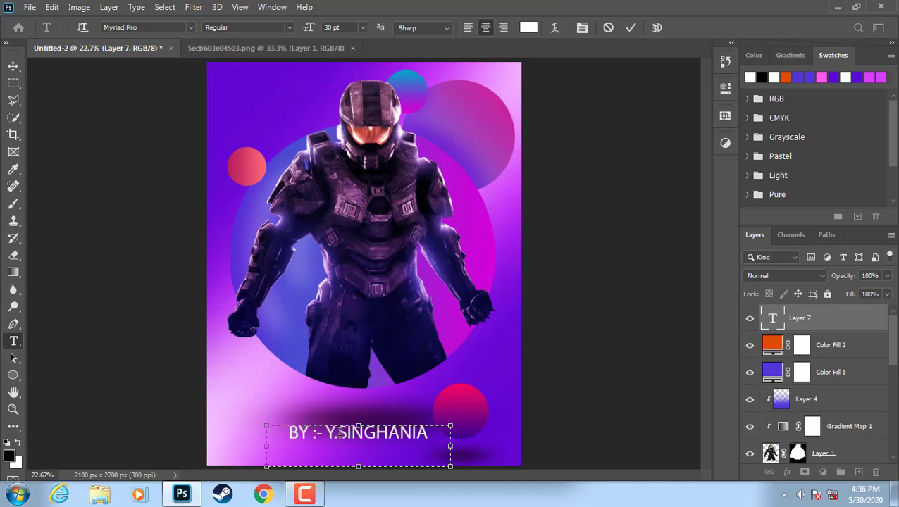
{"action": "type", "text": "07"}
{"action": "left_click_drag", "start_coordinate": [360, 432], "coordinate": [367, 445]}
Add a 16 pt Instagram handle line in the top-left corner
{"action": "left_click_drag", "start_coordinate": [206, 66], "coordinate": [305, 91]}
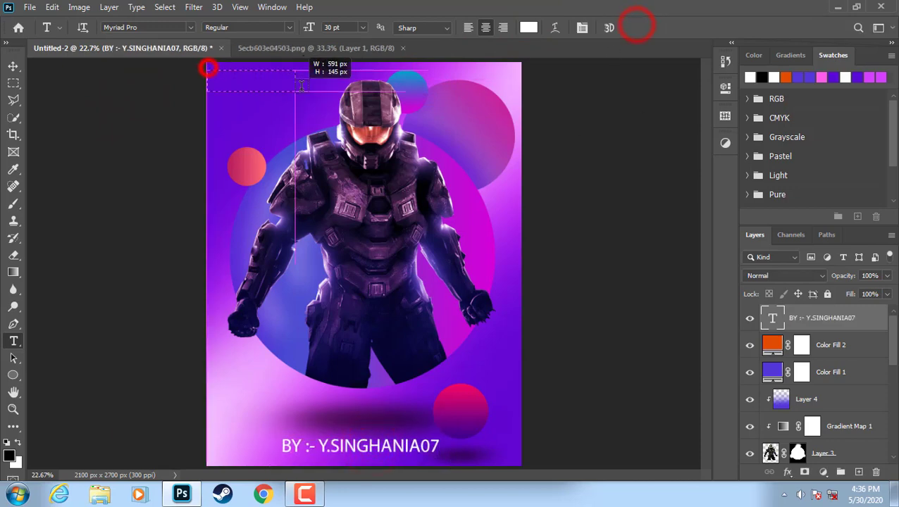
{"action": "left_click", "coordinate": [363, 28]}
{"action": "left_click", "coordinate": [345, 106]}
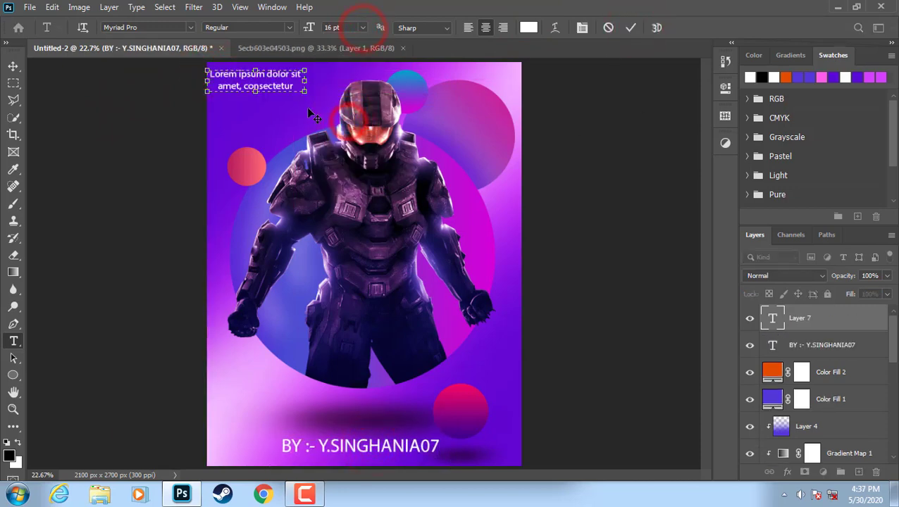
{"action": "type", "text": "IG :- @Y.SINGH"}
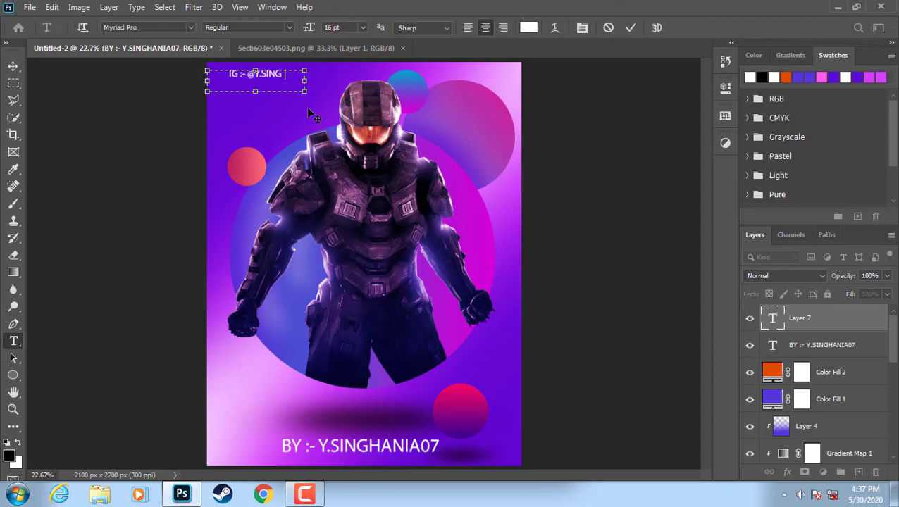
{"action": "type", "text": "NIA"}
{"action": "left_click", "coordinate": [558, 300]}
{"action": "key", "text": "BackSpace"}
{"action": "key", "text": "BackSpace"}
{"action": "key", "text": "BackSpace"}
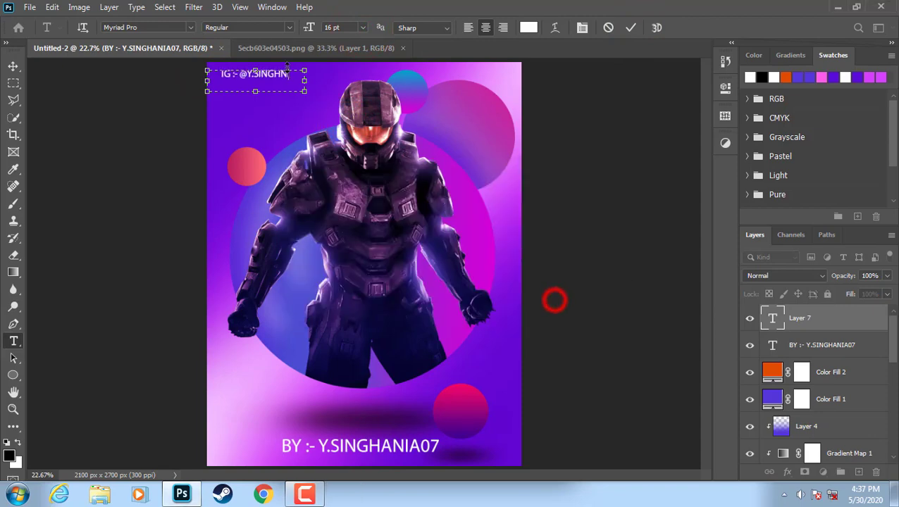
{"action": "type", "text": "ANIA07"}
{"action": "left_click_drag", "start_coordinate": [286, 68], "coordinate": [292, 69]}
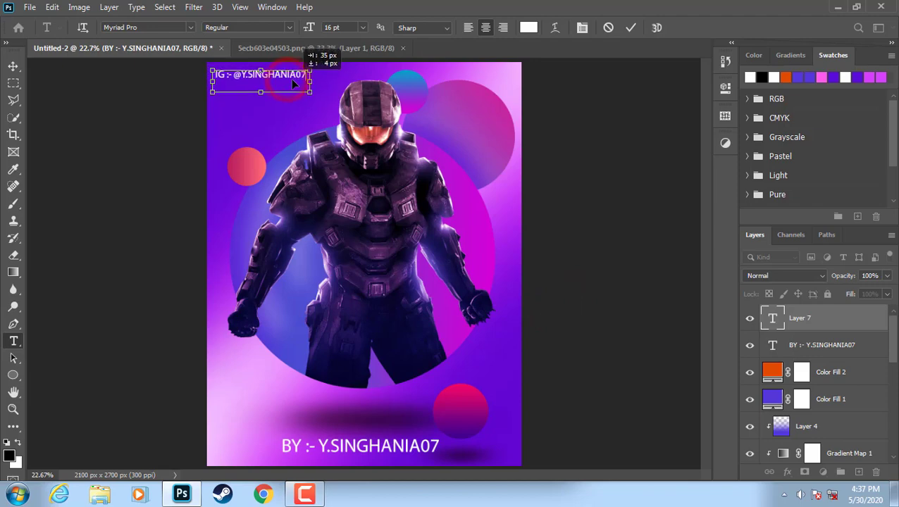
{"action": "left_click", "coordinate": [638, 27]}
Start a 24 pt title text box on the poster, typing 'MY'
{"action": "left_click", "coordinate": [216, 194]}
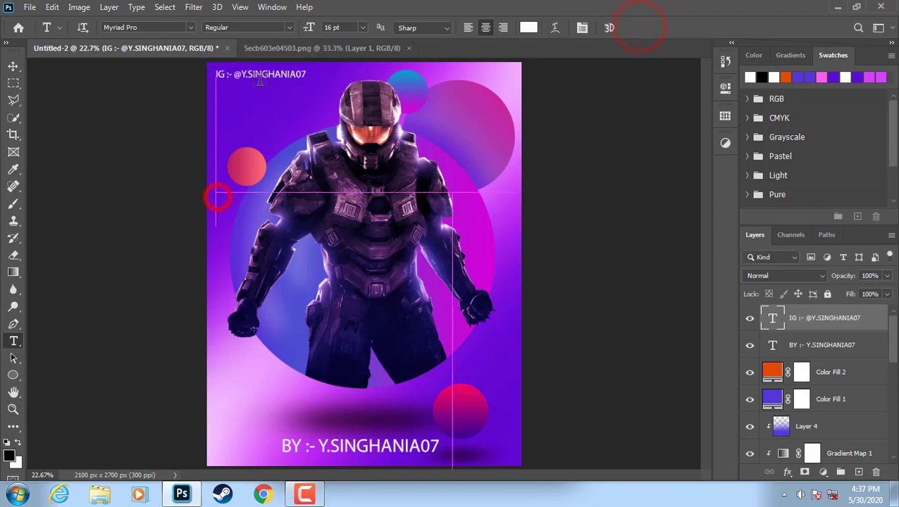
{"action": "left_click", "coordinate": [362, 27]}
{"action": "left_click", "coordinate": [340, 145]}
{"action": "type", "text": "MY 2ND POSTER"}
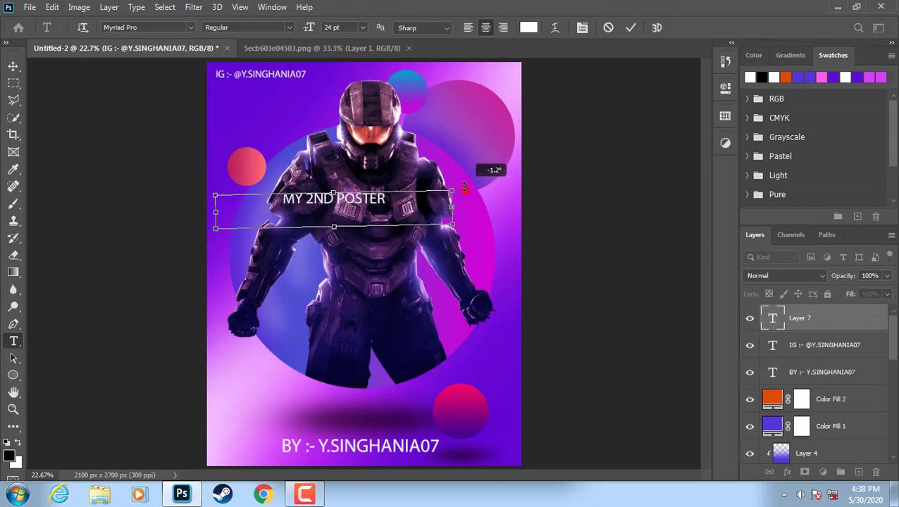
Rotate the MY 2ND POSTER title 90° and move it up the left edge
{"action": "left_click_drag", "start_coordinate": [458, 185], "coordinate": [310, 88]}
{"action": "left_click_drag", "start_coordinate": [335, 229], "coordinate": [236, 279]}
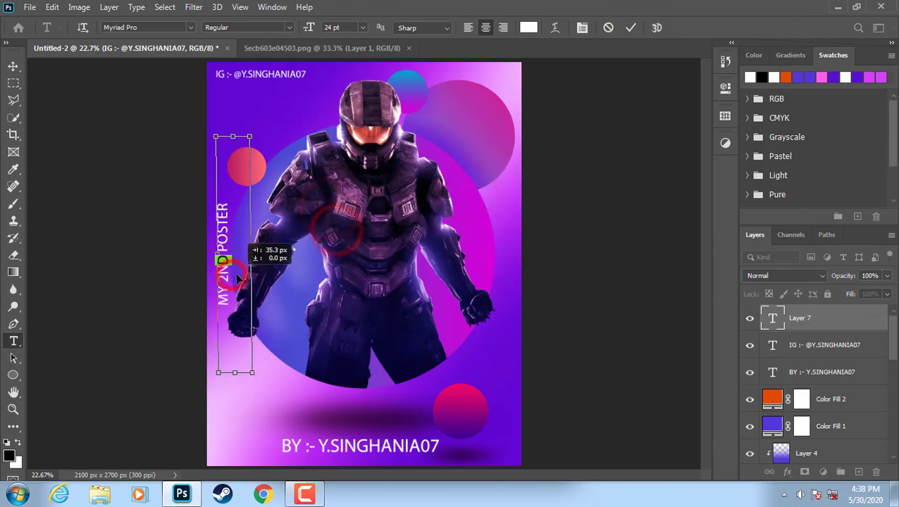
{"action": "left_click", "coordinate": [634, 28]}
Add a 36 pt '002' in the poster's top-right corner
{"action": "mouse_move", "coordinate": [300, 130]}
{"action": "left_mouse_down"}
{"action": "mouse_move", "coordinate": [388, 170]}
{"action": "mouse_move", "coordinate": [488, 106]}
{"action": "left_mouse_up"}
{"action": "left_click", "coordinate": [362, 28]}
{"action": "left_click", "coordinate": [345, 138]}
{"action": "type", "text": "002"}
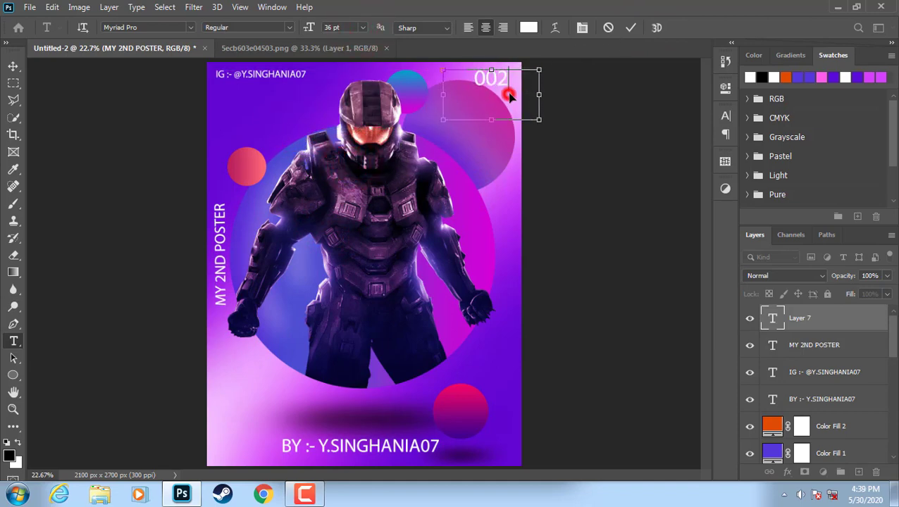
{"action": "left_click_drag", "start_coordinate": [539, 85], "coordinate": [521, 91]}
{"action": "left_click", "coordinate": [628, 27]}
{"action": "mouse_move", "coordinate": [893, 338]}
{"action": "left_mouse_down"}
{"action": "mouse_move", "coordinate": [896, 380]}
{"action": "mouse_move", "coordinate": [879, 327]}
{"action": "left_mouse_up"}
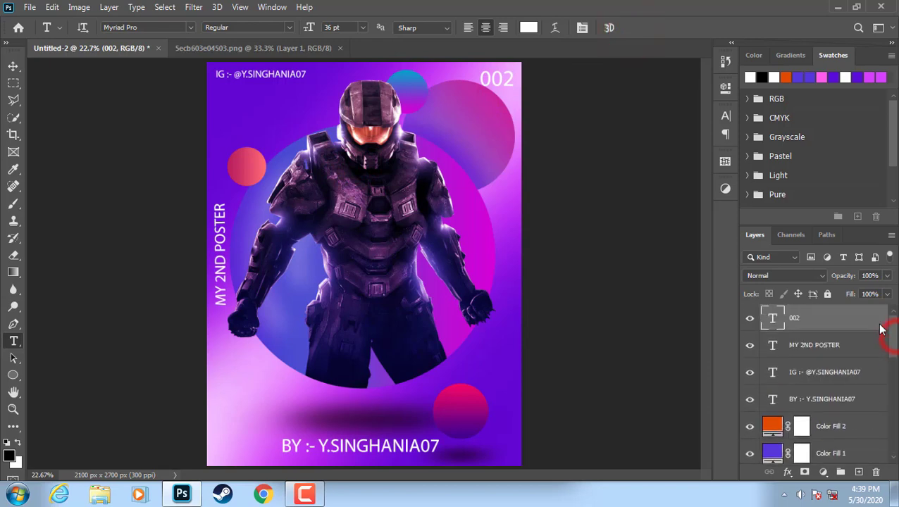
Group the four text layers into a group named TEXT
{"action": "left_click", "coordinate": [794, 399], "text": "shift"}
{"action": "key", "text": "ctrl+g"}
{"action": "double_click", "coordinate": [790, 312]}
{"action": "type", "text": "TEXT"}
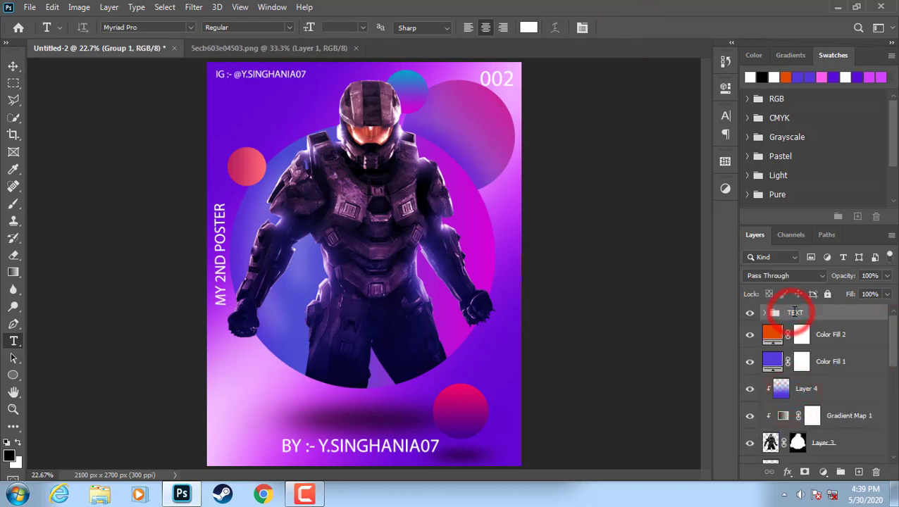
{"action": "key", "text": "Return"}
Group the colour layers as COLOURS and the remaining layers as Group 1
{"action": "left_click", "coordinate": [831, 334]}
{"action": "left_click_drag", "start_coordinate": [891, 338], "coordinate": [890, 355]}
{"action": "left_click", "coordinate": [854, 376], "text": "shift"}
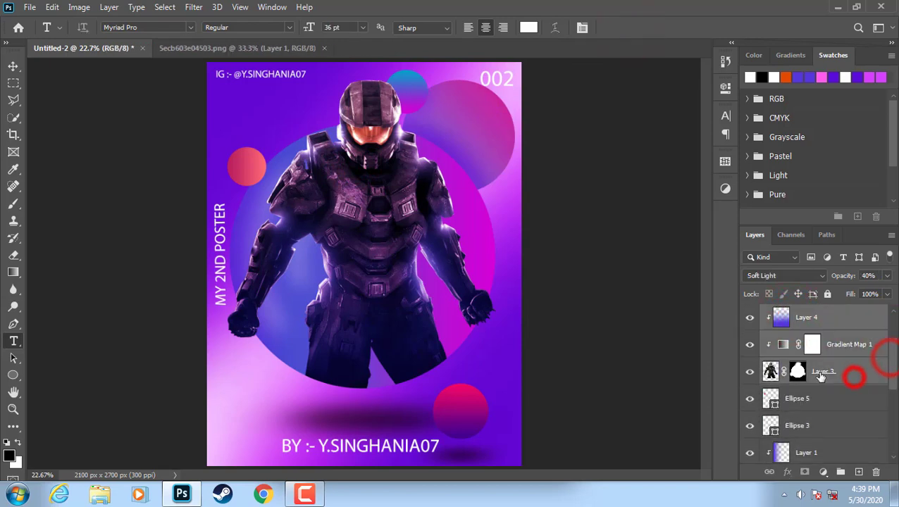
{"action": "key", "text": "ctrl+g"}
{"action": "type", "text": "COLOURS"}
{"action": "key", "text": "Return"}
{"action": "left_click", "coordinate": [827, 334]}
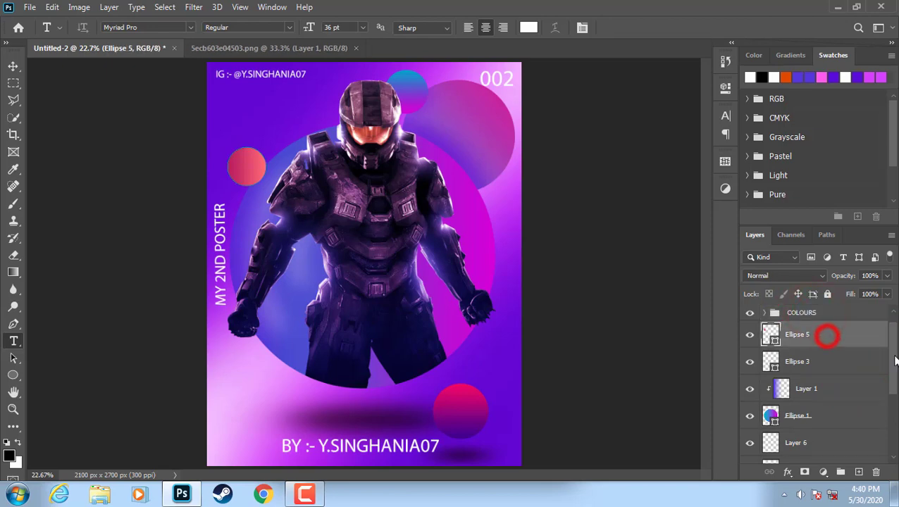
{"action": "left_click_drag", "start_coordinate": [891, 356], "coordinate": [891, 394]}
{"action": "left_click", "coordinate": [844, 426], "text": "shift"}
{"action": "key", "text": "ctrl+g"}
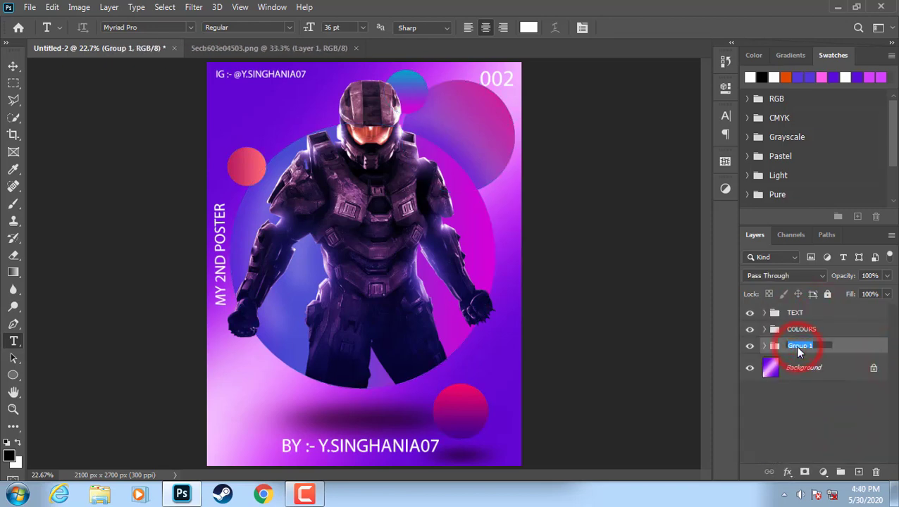
Select the Background layer and start a new document, editing its height value
{"action": "left_click", "coordinate": [787, 380]}
{"action": "left_click", "coordinate": [30, 7]}
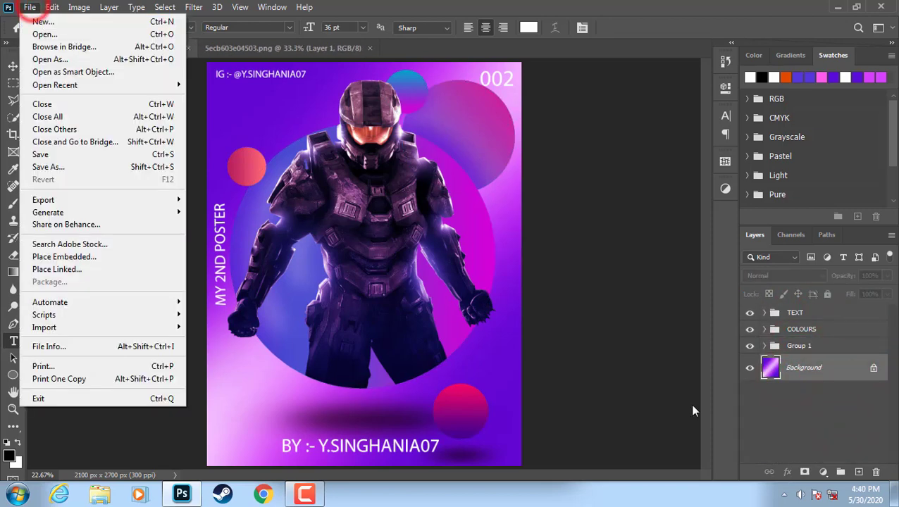
{"action": "left_click", "coordinate": [695, 413]}
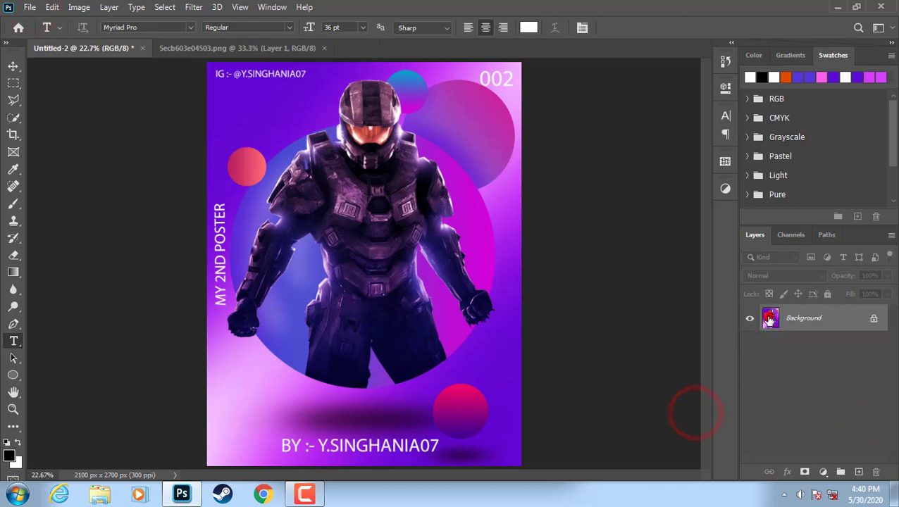
{"action": "left_click", "coordinate": [29, 7]}
{"action": "left_click", "coordinate": [28, 38]}
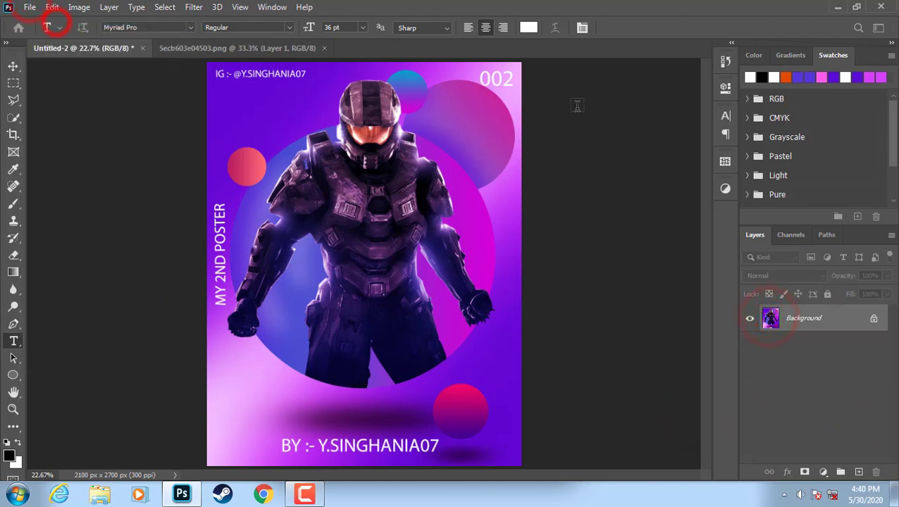
{"action": "double_click", "coordinate": [636, 222]}
Create a landscape 4500×3600 white document and paste the poster into it
{"action": "left_click", "coordinate": [699, 224]}
{"action": "left_click", "coordinate": [712, 450]}
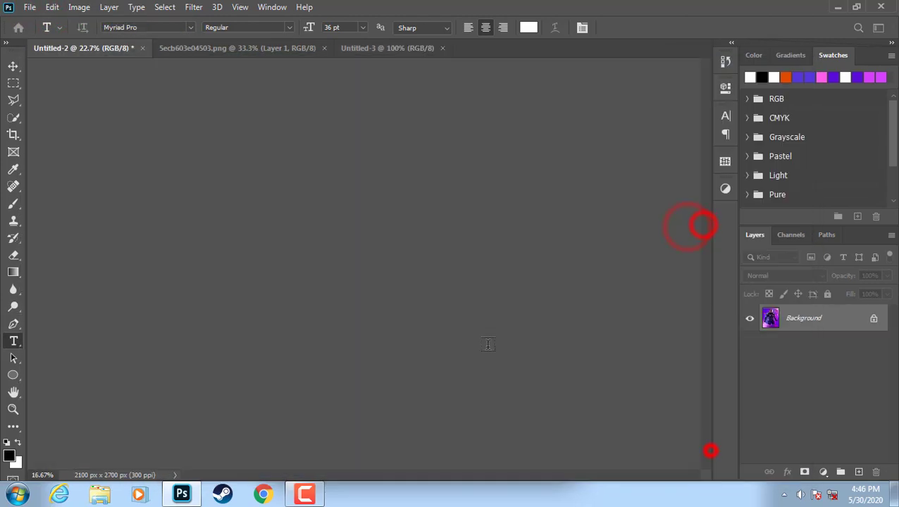
{"action": "key", "text": "ctrl+v"}
Give the poster layer a Drop Shadow with angle 45° and distance 240 px
{"action": "double_click", "coordinate": [772, 317]}
{"action": "left_click", "coordinate": [393, 314]}
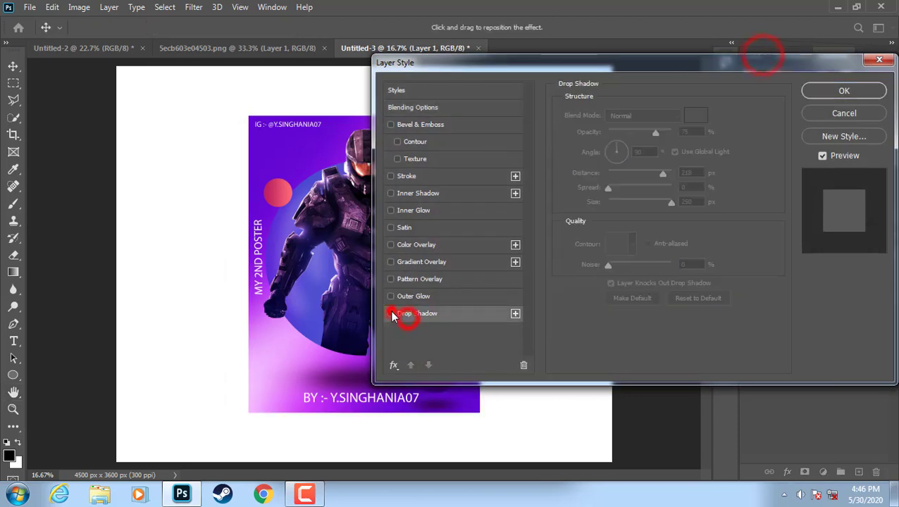
{"action": "type", "text": "45"}
{"action": "mouse_move", "coordinate": [608, 188]}
{"action": "left_mouse_down"}
{"action": "mouse_move", "coordinate": [633, 185]}
{"action": "mouse_move", "coordinate": [608, 187]}
{"action": "left_mouse_up"}
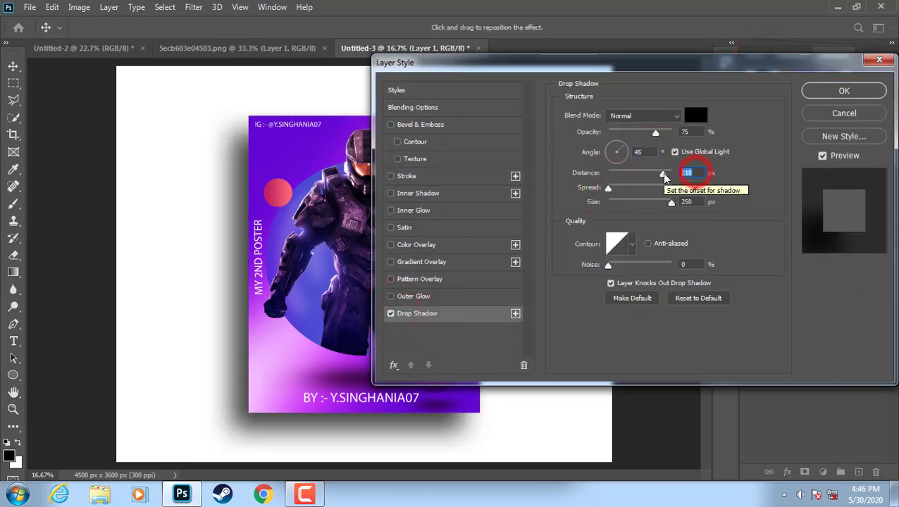
{"action": "left_click_drag", "start_coordinate": [664, 176], "coordinate": [666, 176]}
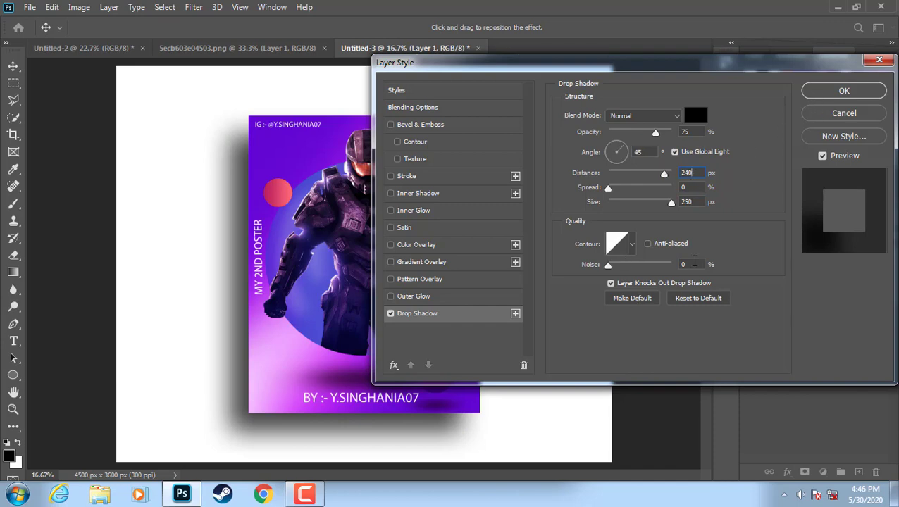
{"action": "left_click", "coordinate": [844, 91]}
Save the document as a JPEG, accepting the default quality options
{"action": "left_click", "coordinate": [29, 7]}
{"action": "left_click", "coordinate": [86, 153]}
{"action": "left_click", "coordinate": [195, 239]}
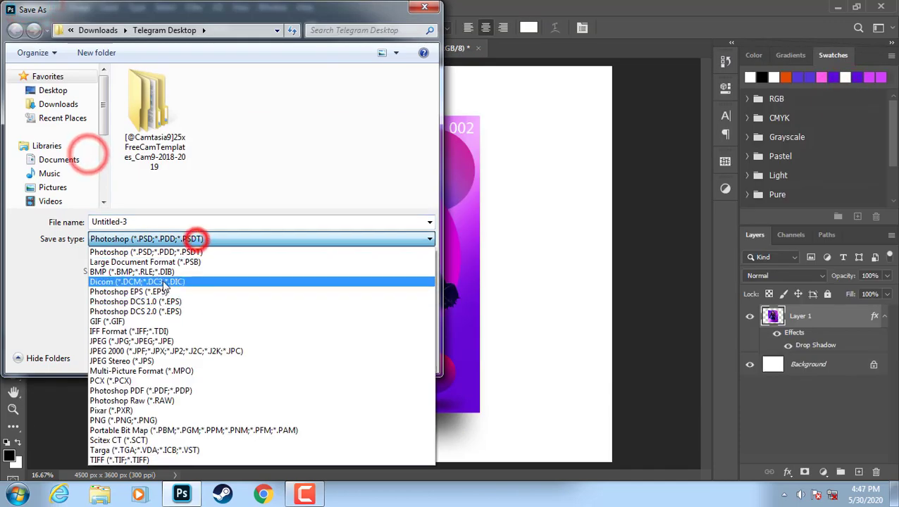
{"action": "left_click", "coordinate": [131, 341]}
{"action": "left_click", "coordinate": [324, 354]}
{"action": "left_click", "coordinate": [514, 106]}
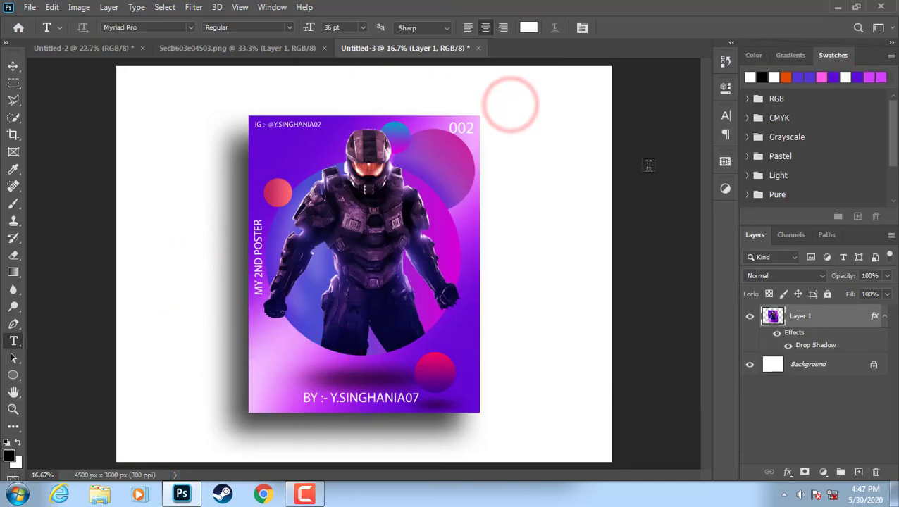